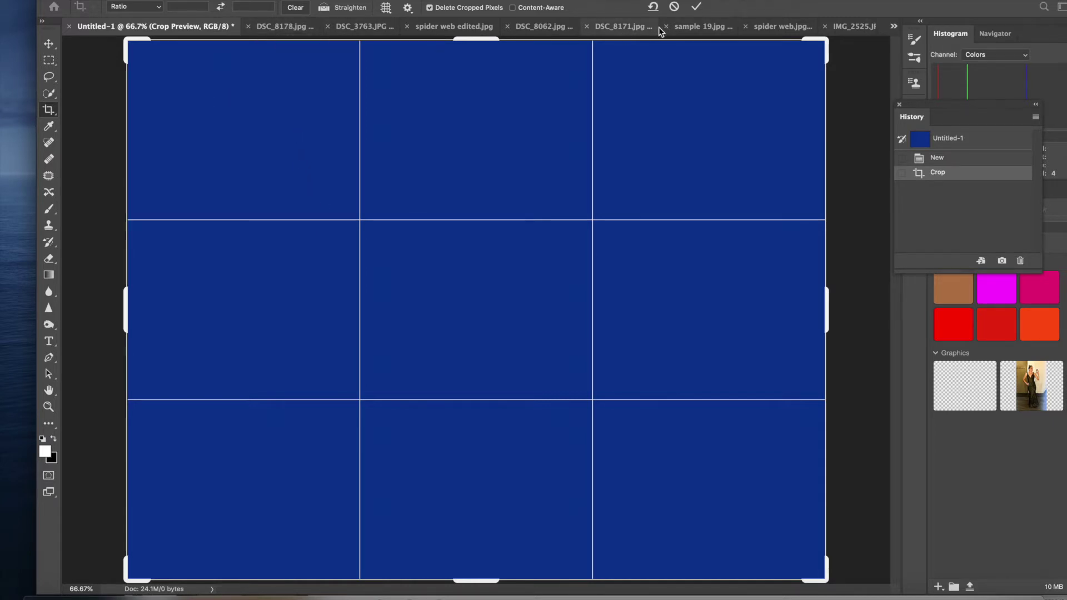
# - Crop IMG_2525.JPG on all four sides to frame the hydrangeas and vase more tightly
pyautogui.click(691, 28)
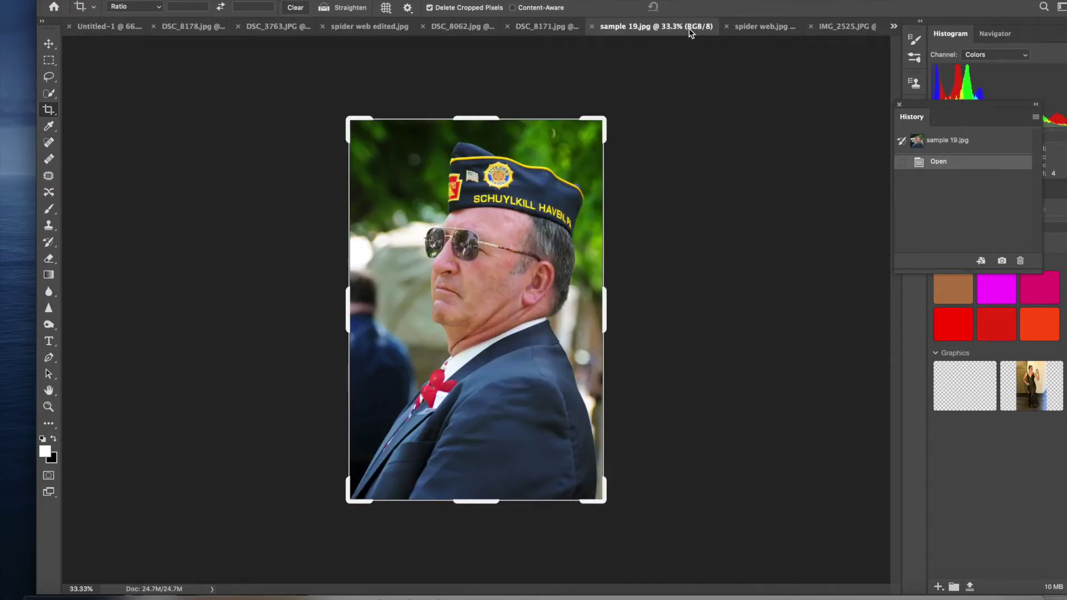
pyautogui.click(747, 29)
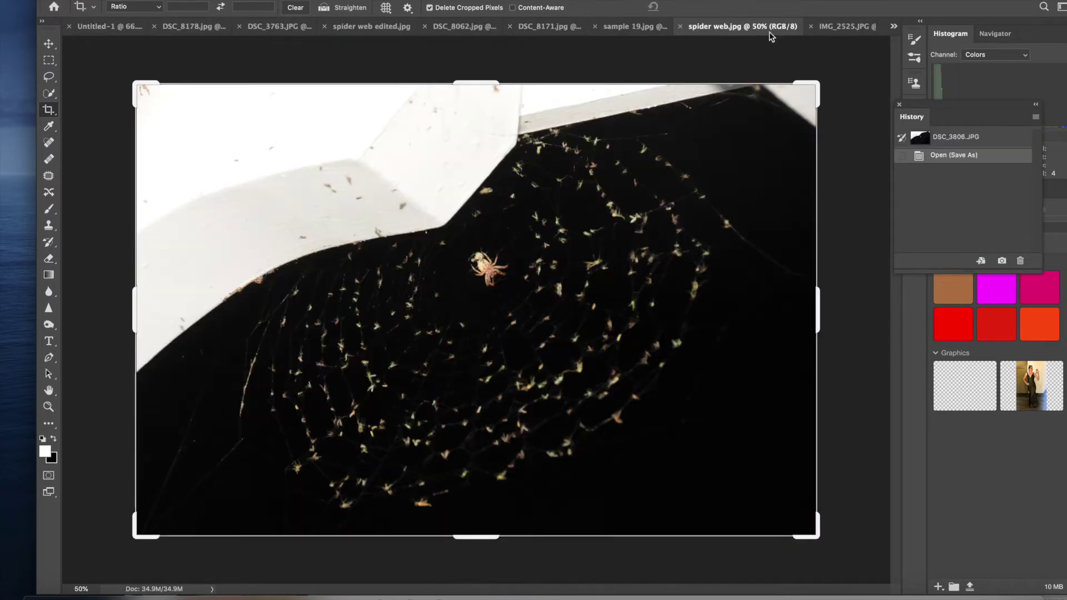
pyautogui.click(827, 29)
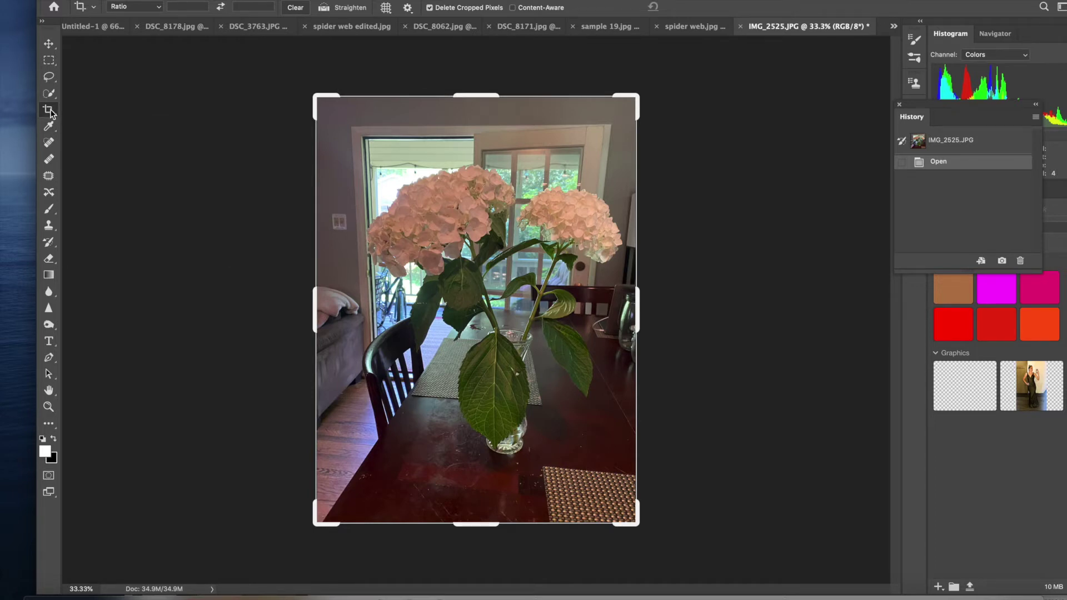
pyautogui.click(333, 153)
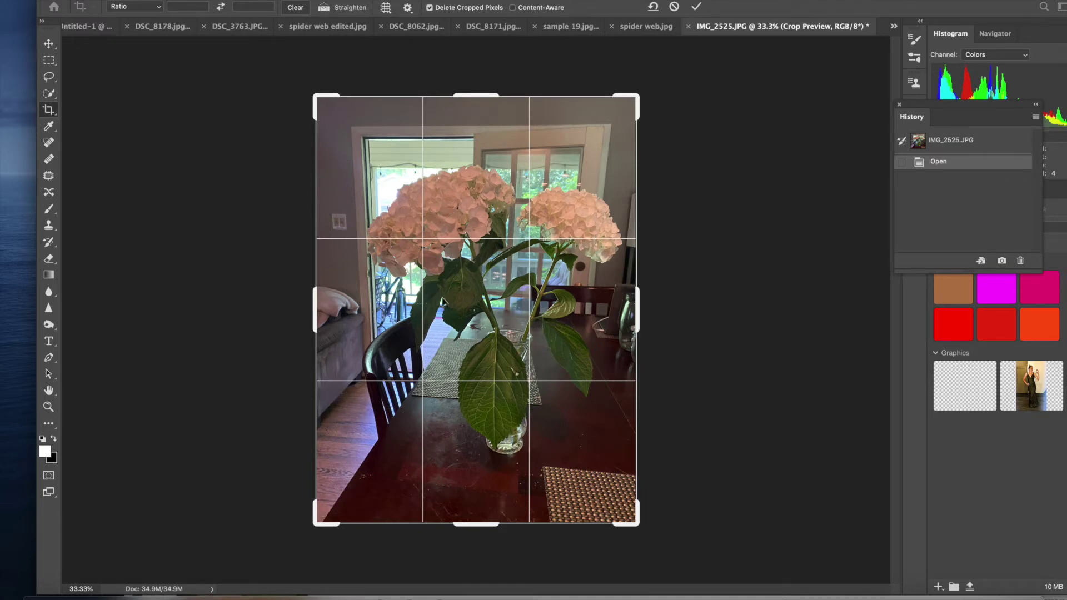
pyautogui.moveTo(480, 92); pyautogui.dragTo(481, 109)
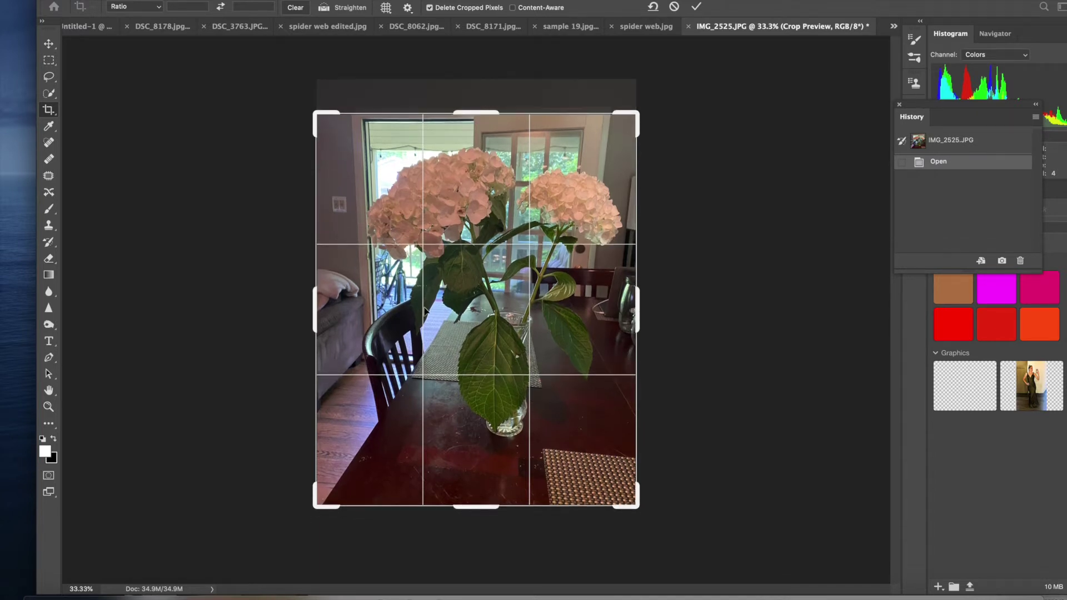
pyautogui.moveTo(475, 509); pyautogui.dragTo(475, 498)
pyautogui.moveTo(317, 313); pyautogui.dragTo(335, 312)
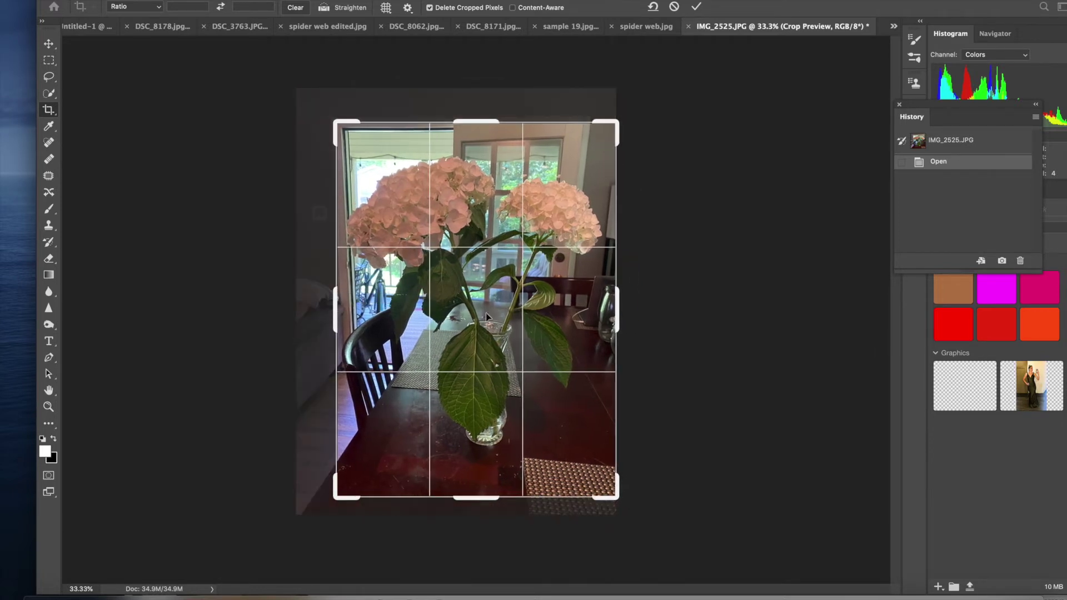
pyautogui.moveTo(617, 328); pyautogui.dragTo(610, 324)
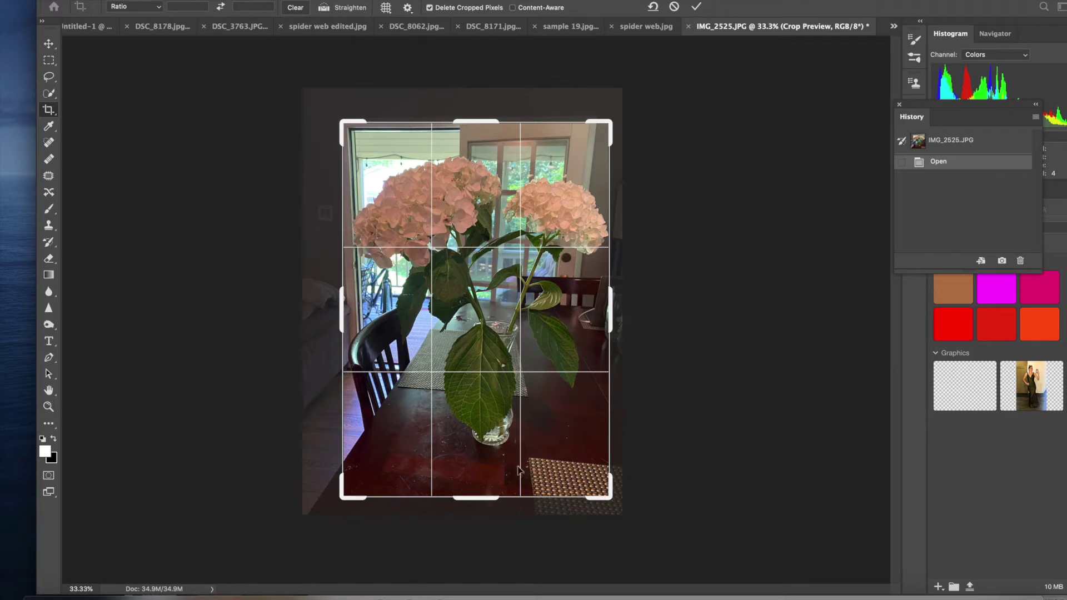
pyautogui.press('Return')
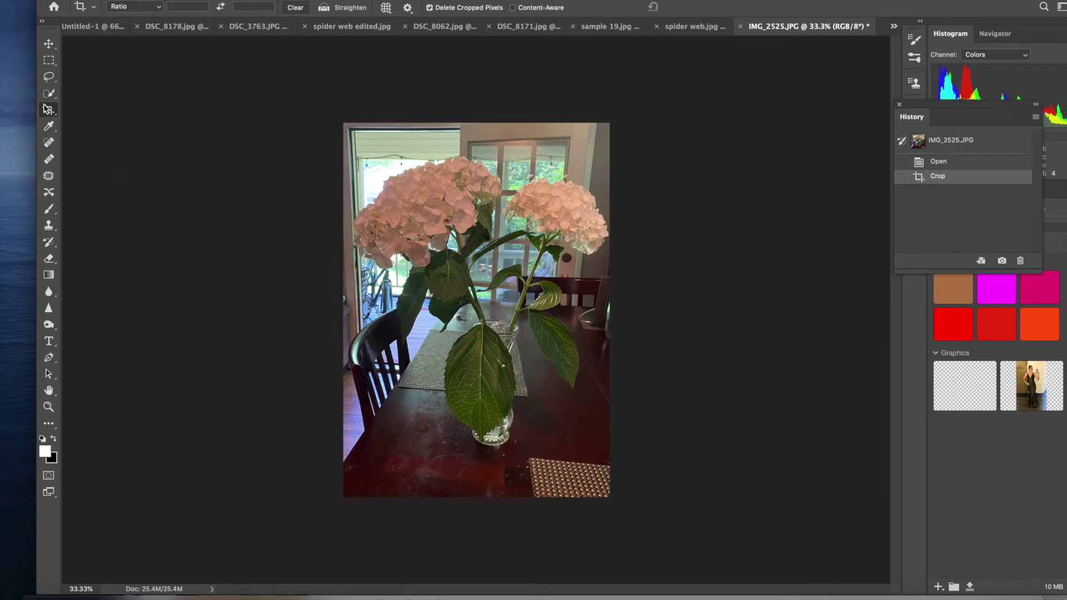
# - Lasso the placemat in the photo's lower-right corner, replace it with a Content-Aware fill, and deselect
pyautogui.click(49, 77)
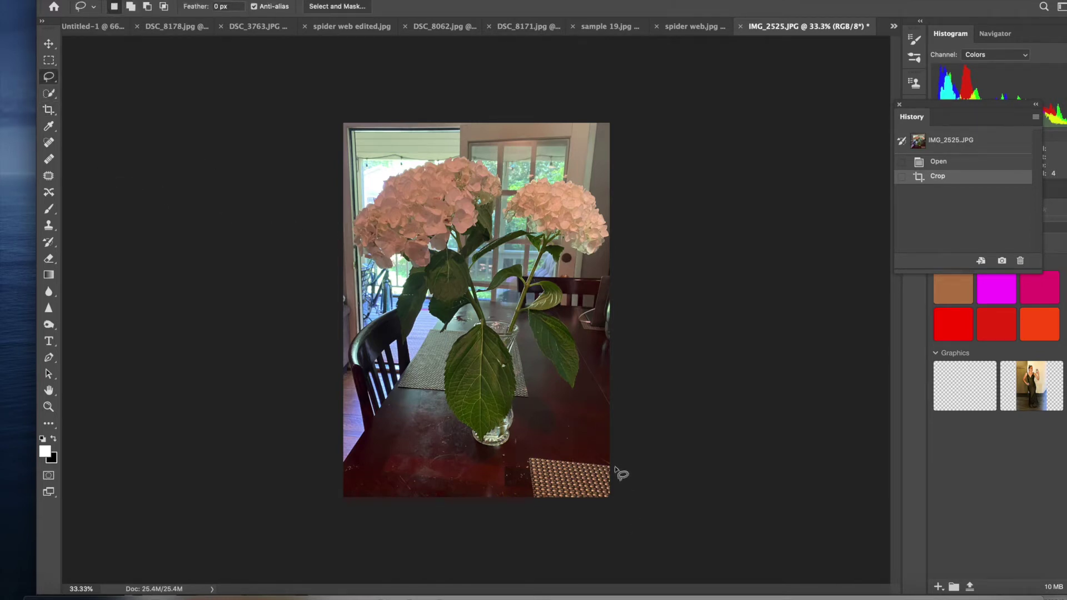
pyautogui.moveTo(608, 461)
pyautogui.mouseDown()
pyautogui.moveTo(537, 459)
pyautogui.moveTo(522, 473)
pyautogui.moveTo(538, 510)
pyautogui.moveTo(652, 519)
pyautogui.mouseUp()
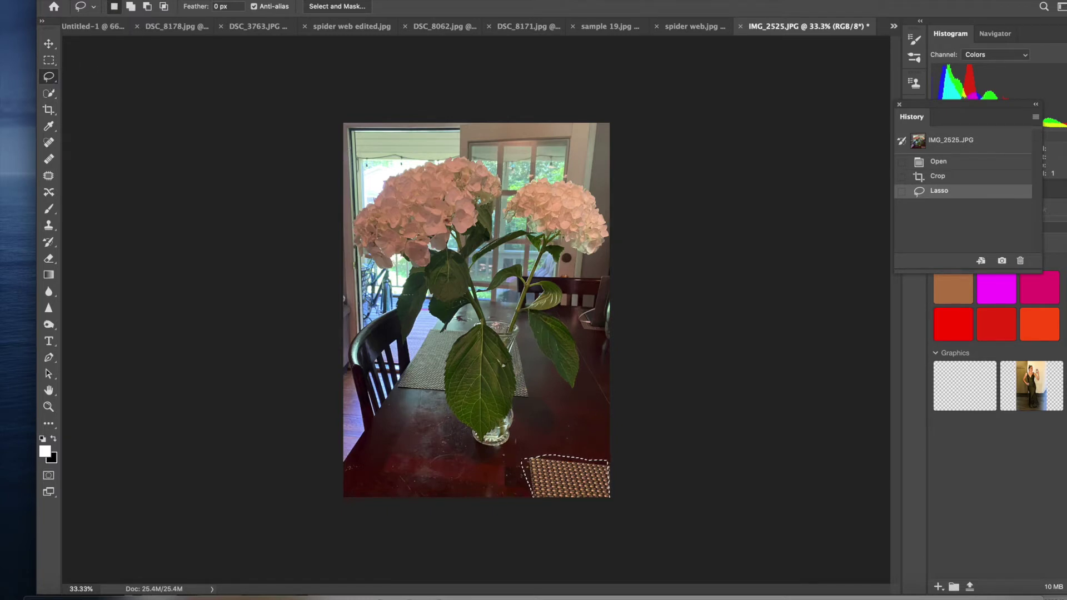
pyautogui.click(126, 0)
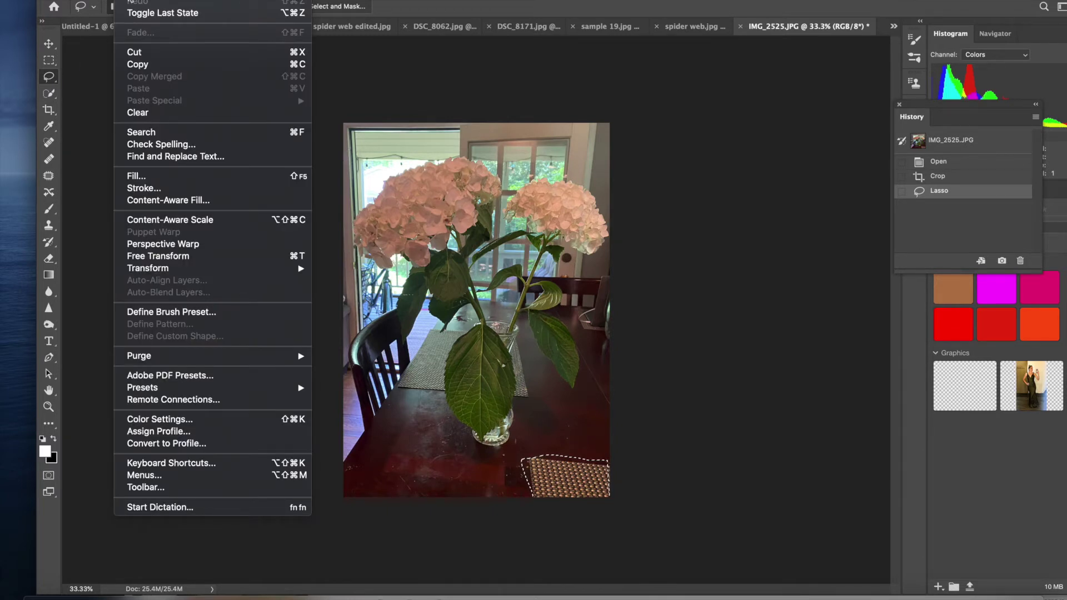
pyautogui.click(136, 176)
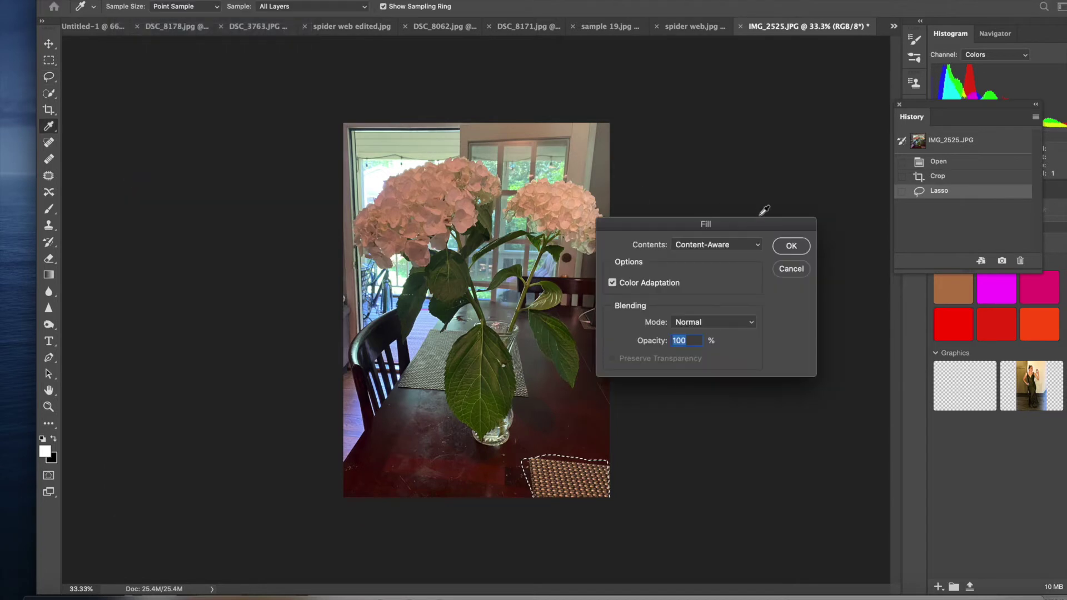
pyautogui.click(792, 246)
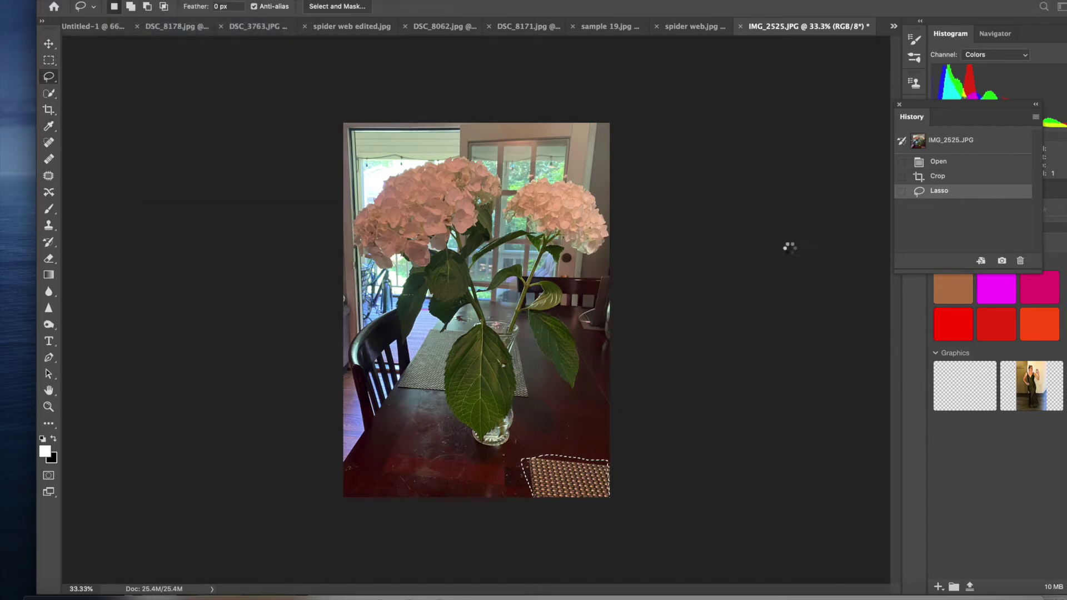
pyautogui.press('super+d')
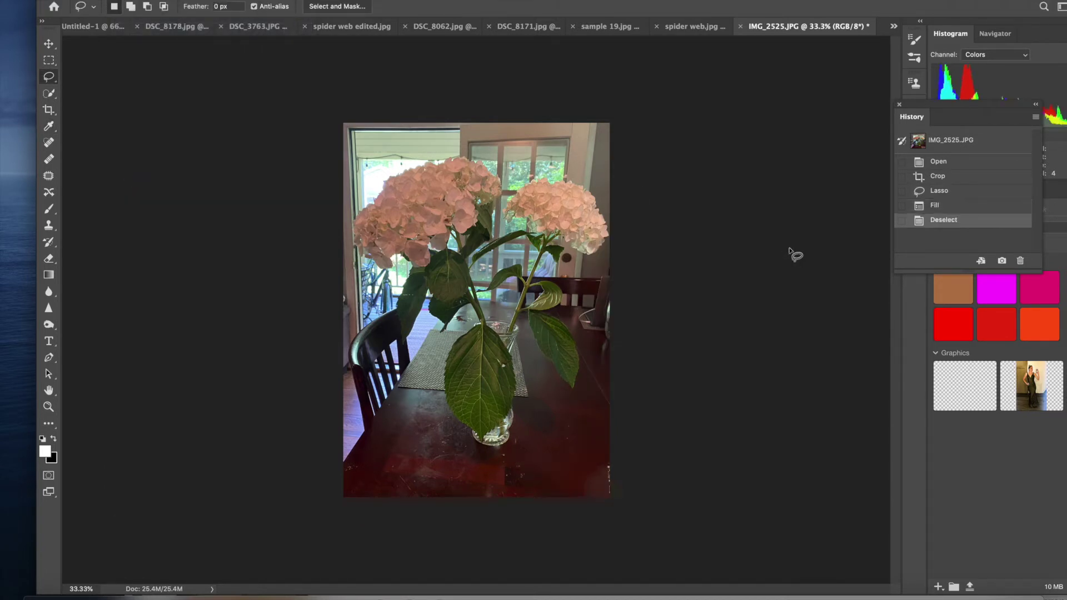
# - Lasso the leftover placemat fragment at the photo's lower-right edge, fill it with Content-Aware, and deselect
pyautogui.moveTo(624, 469)
pyautogui.mouseDown()
pyautogui.moveTo(578, 497)
pyautogui.moveTo(626, 507)
pyautogui.mouseUp()
pyautogui.click(131, 1)
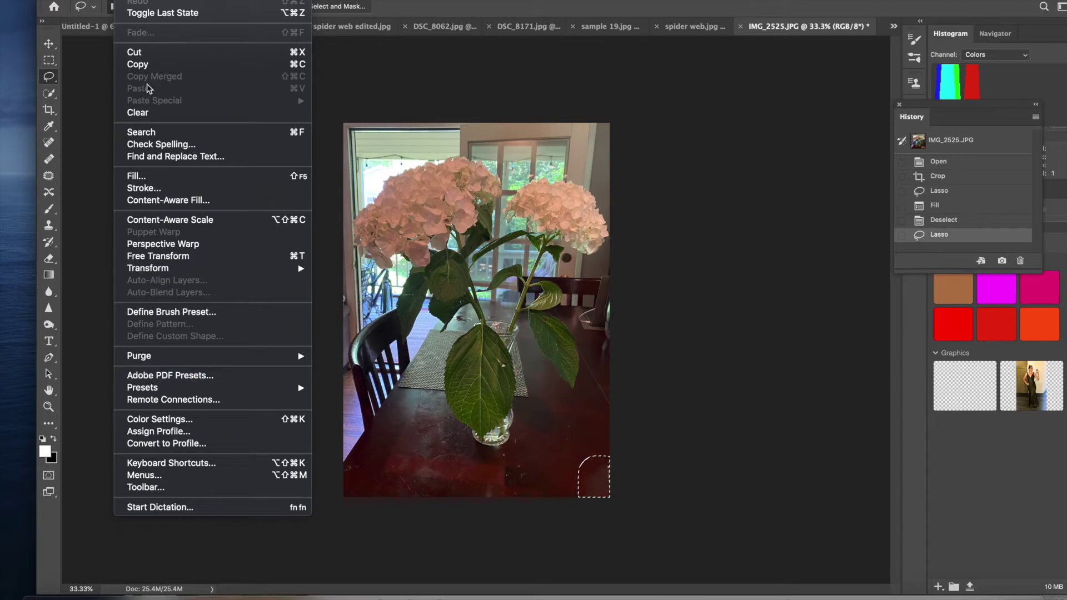
pyautogui.click(139, 175)
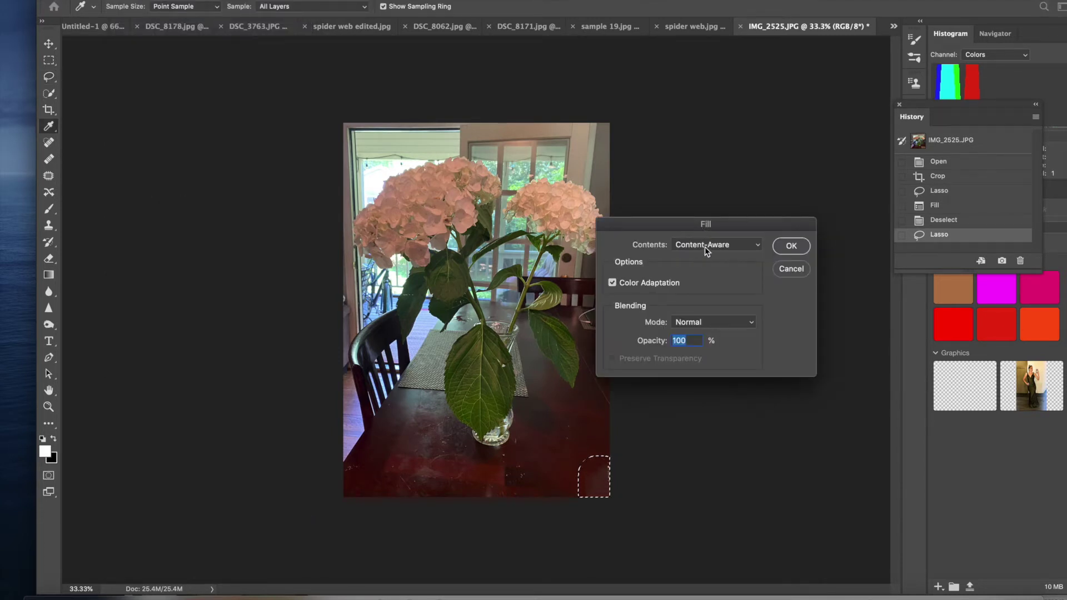
pyautogui.click(790, 247)
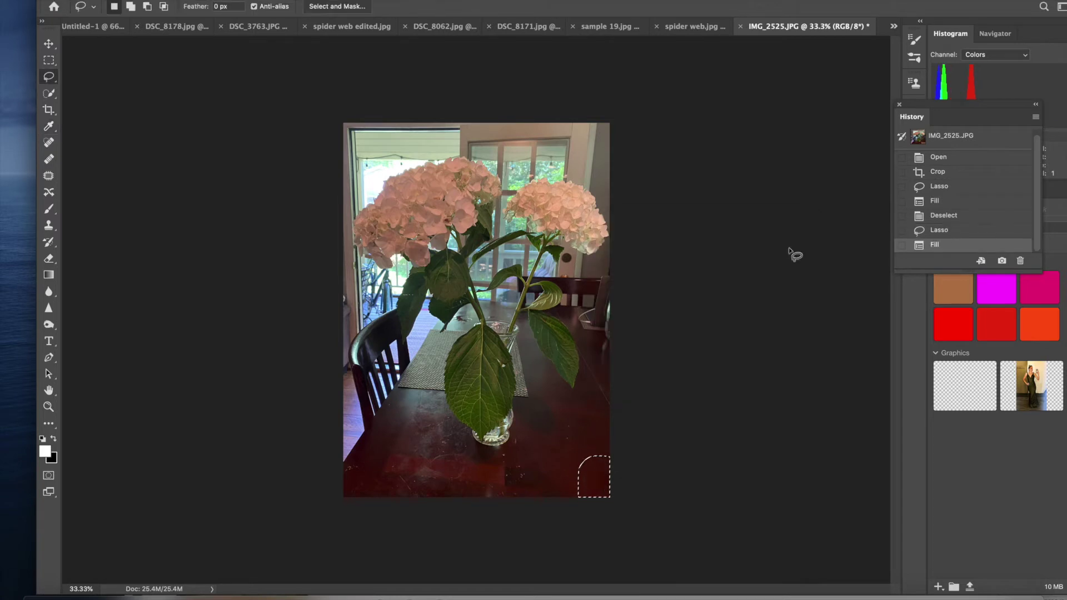
pyautogui.click(794, 254)
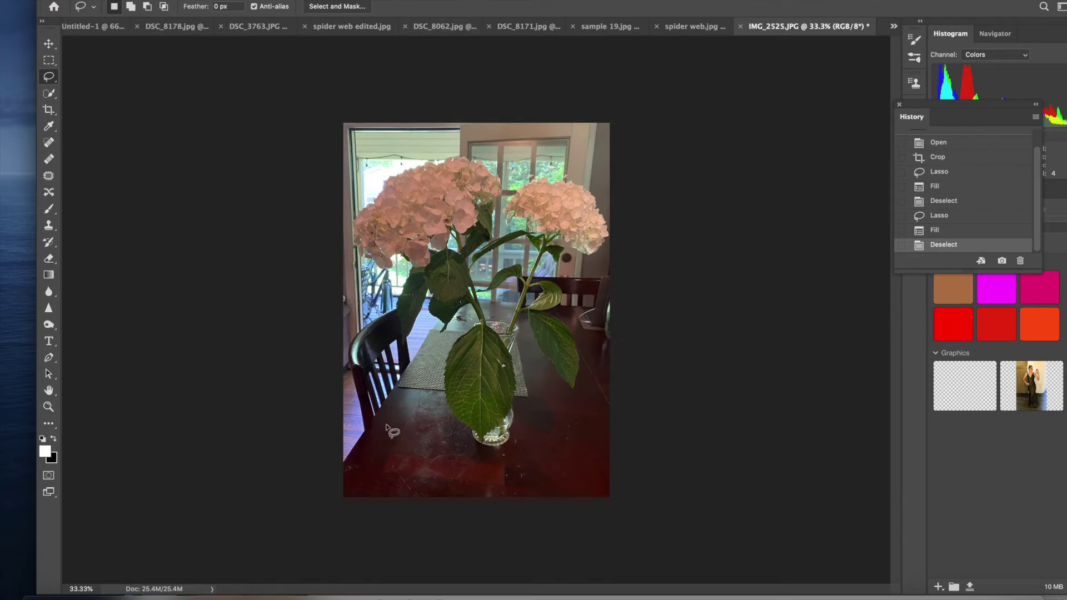
# - Remove the spots and scratches from the tabletop around the vase with the Spot Healing Brush at size 78
pyautogui.click(51, 146)
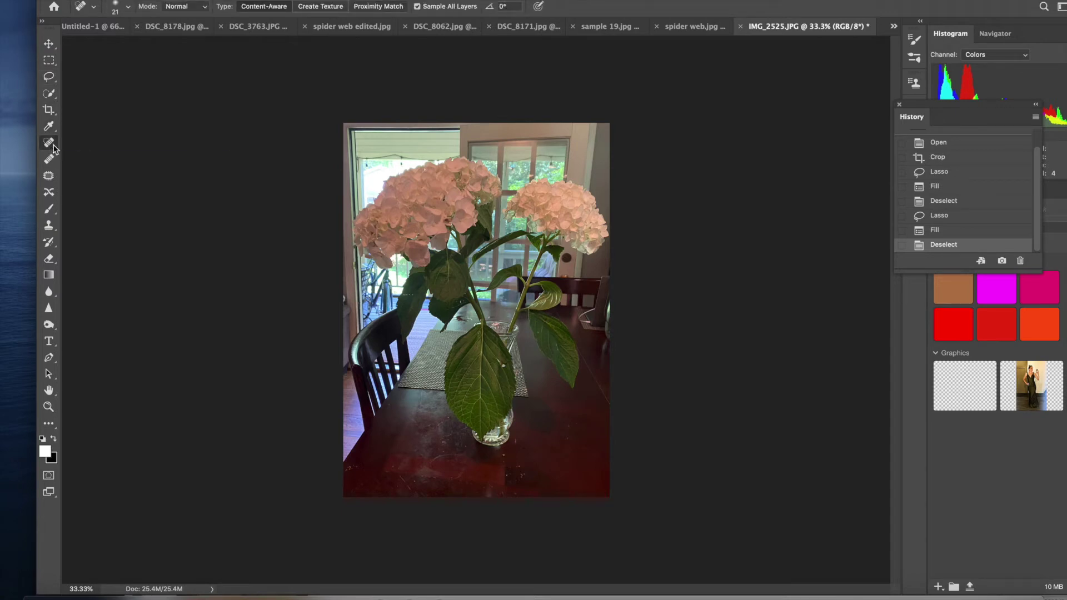
pyautogui.click(119, 8)
pyautogui.moveTo(114, 37); pyautogui.dragTo(106, 41)
pyautogui.click(501, 475)
pyautogui.click(506, 471)
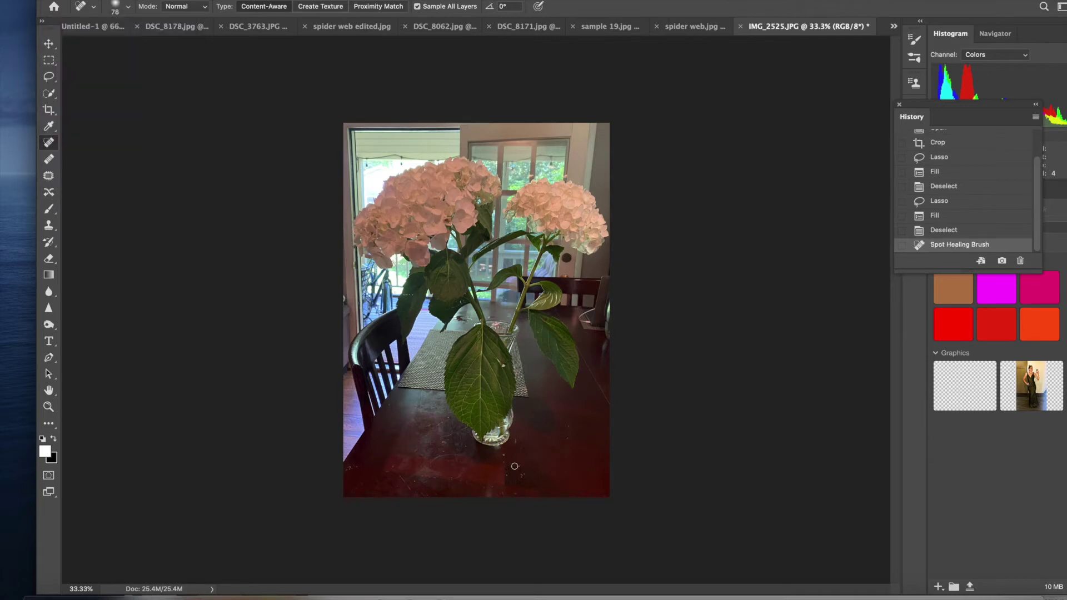
pyautogui.click(520, 469)
pyautogui.moveTo(500, 471)
pyautogui.mouseDown()
pyautogui.moveTo(502, 456)
pyautogui.moveTo(519, 437)
pyautogui.moveTo(569, 431)
pyautogui.mouseUp()
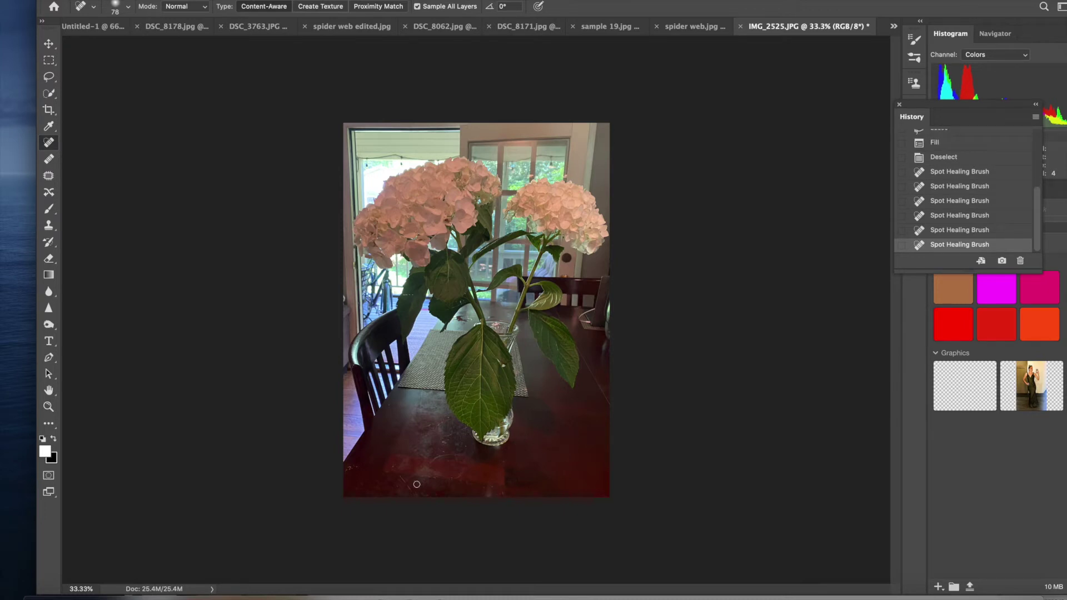
pyautogui.click(457, 443)
pyautogui.moveTo(351, 466)
pyautogui.mouseDown()
pyautogui.moveTo(367, 454)
pyautogui.moveTo(390, 467)
pyautogui.mouseUp()
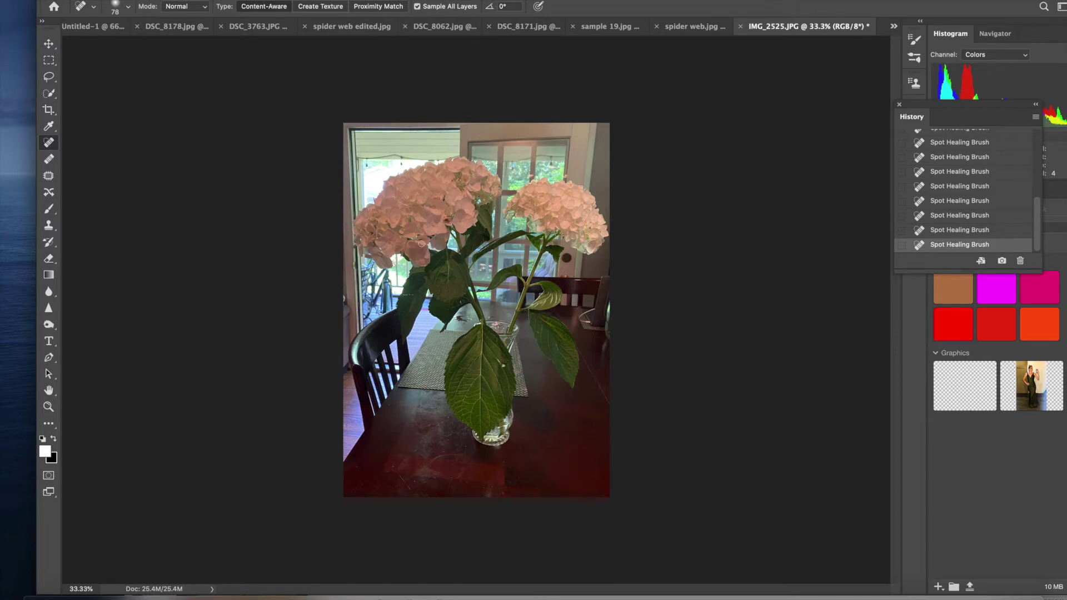
# - Check the flower photo's composition against the rule-of-thirds crop grid, then close the crop preview
pyautogui.click(49, 109)
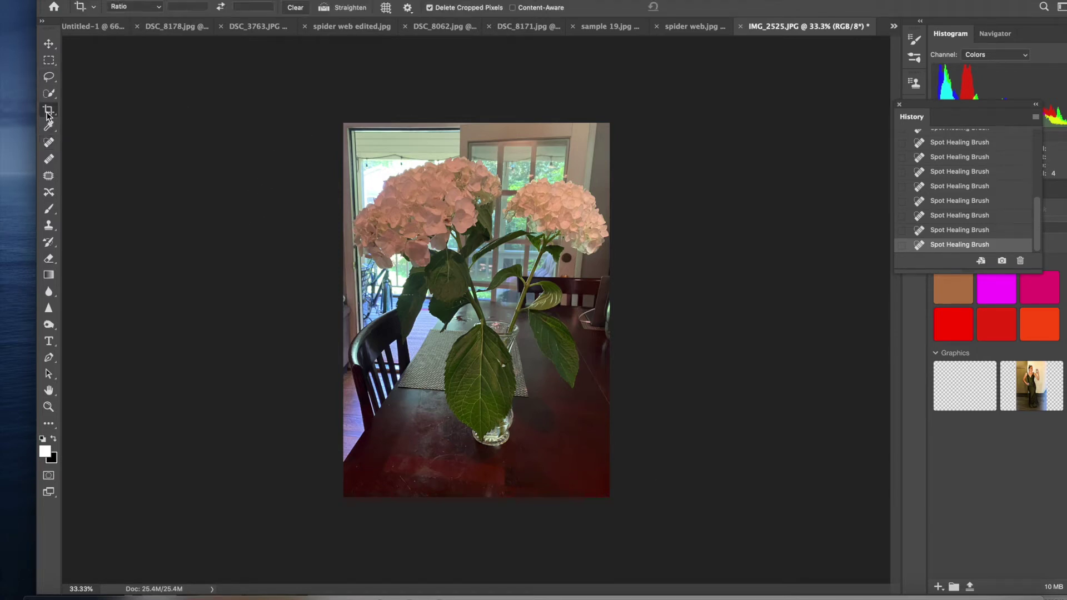
pyautogui.click(395, 183)
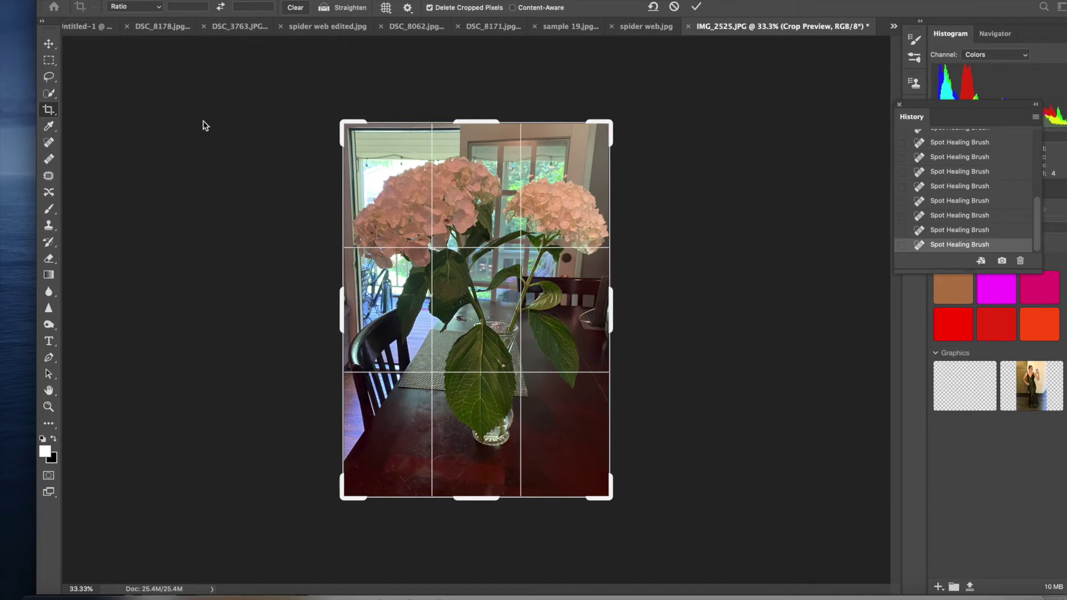
pyautogui.click(49, 44)
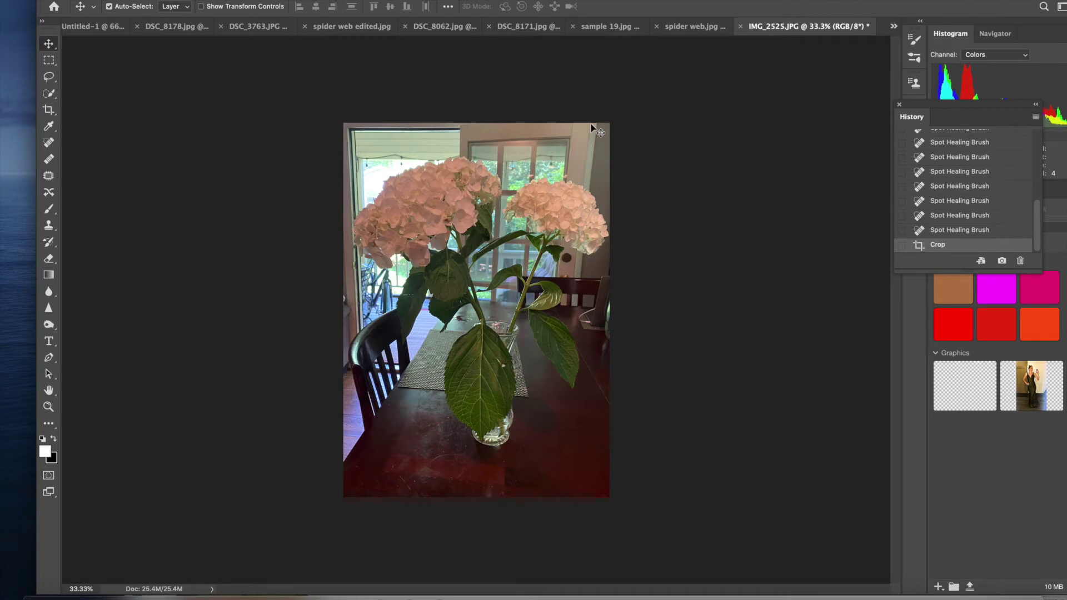
# - Crop the right side of DSC_8178.jpg to cut out the blurred bystander behind the officer's shoulder
pyautogui.click(165, 27)
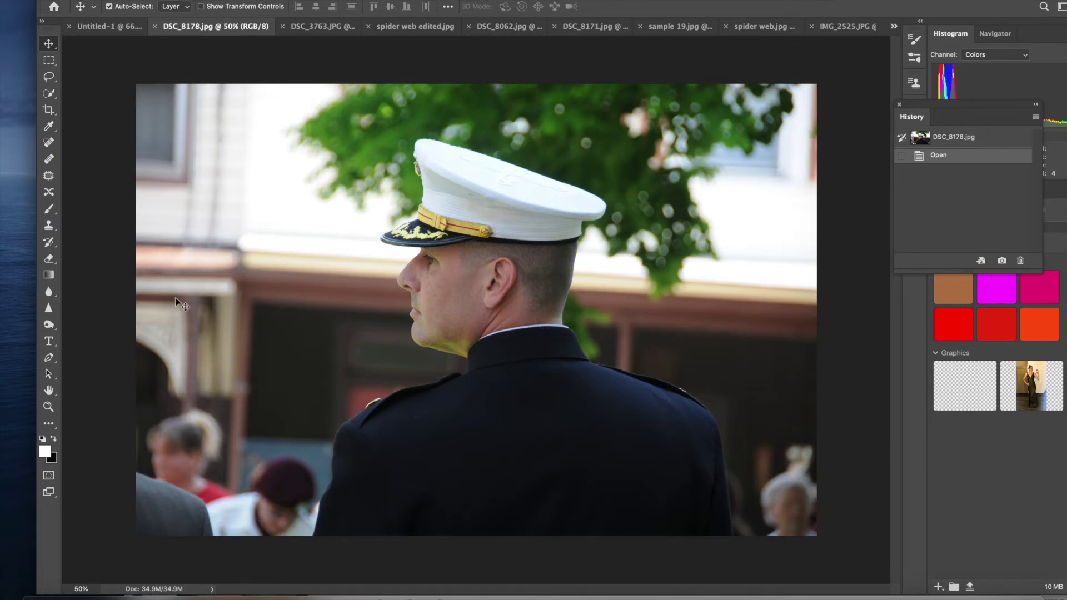
pyautogui.click(56, 111)
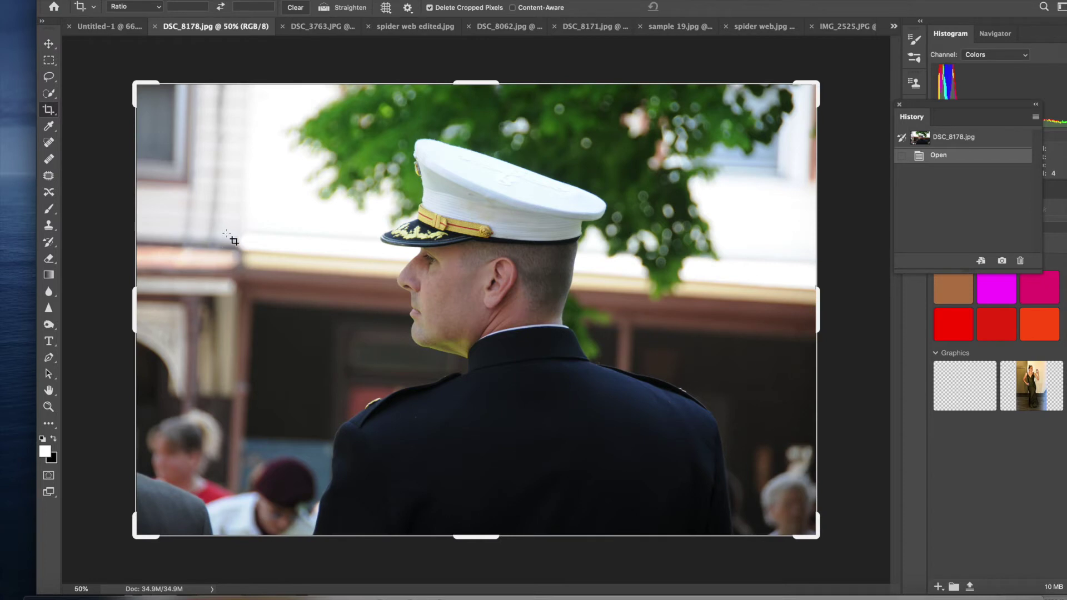
pyautogui.click(234, 302)
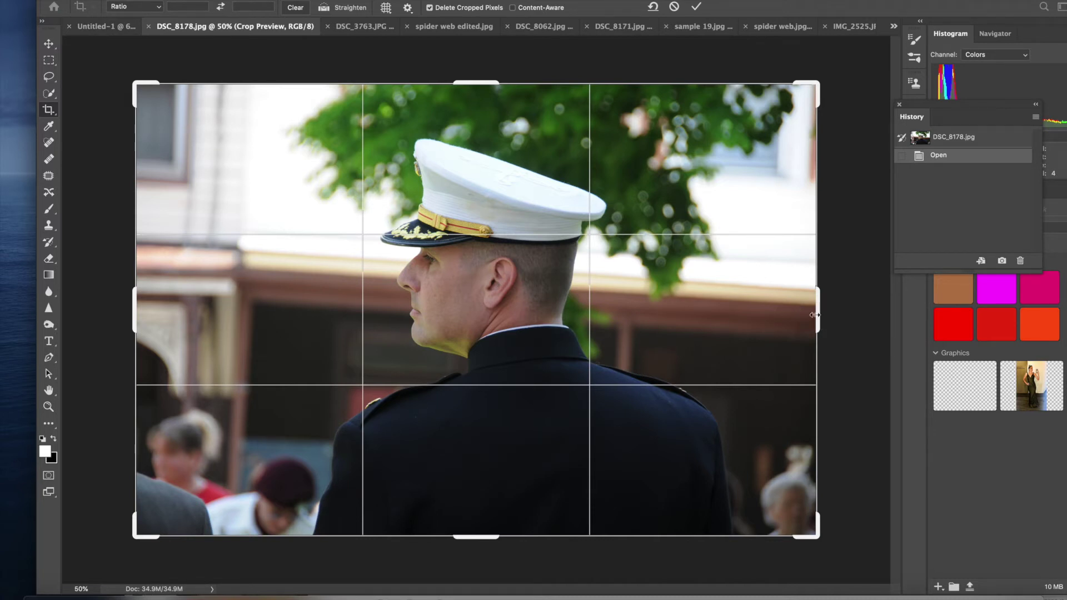
pyautogui.moveTo(811, 315); pyautogui.dragTo(781, 316)
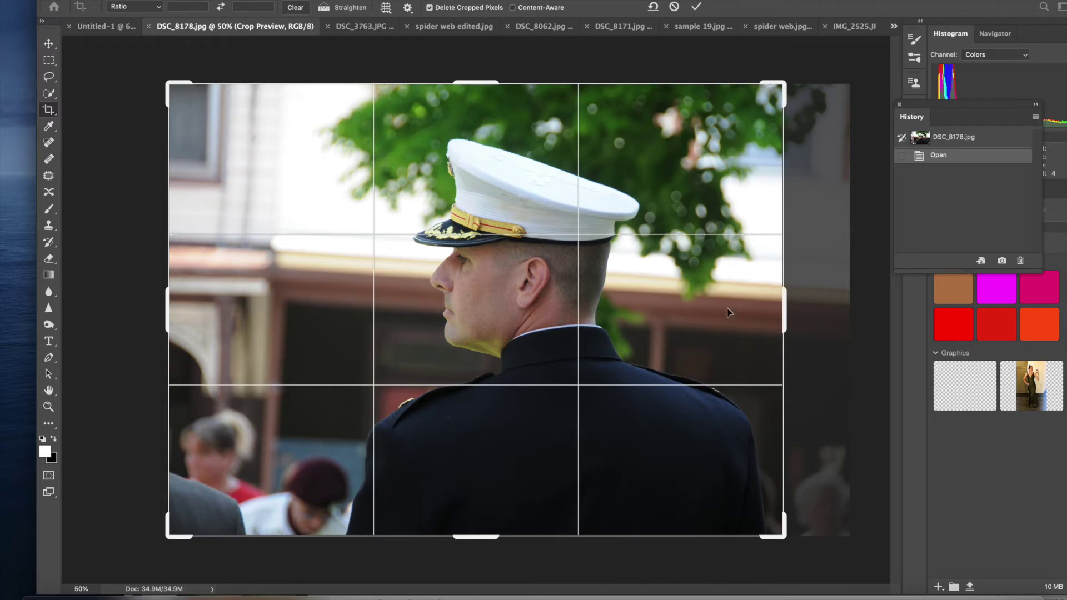
pyautogui.press('Return')
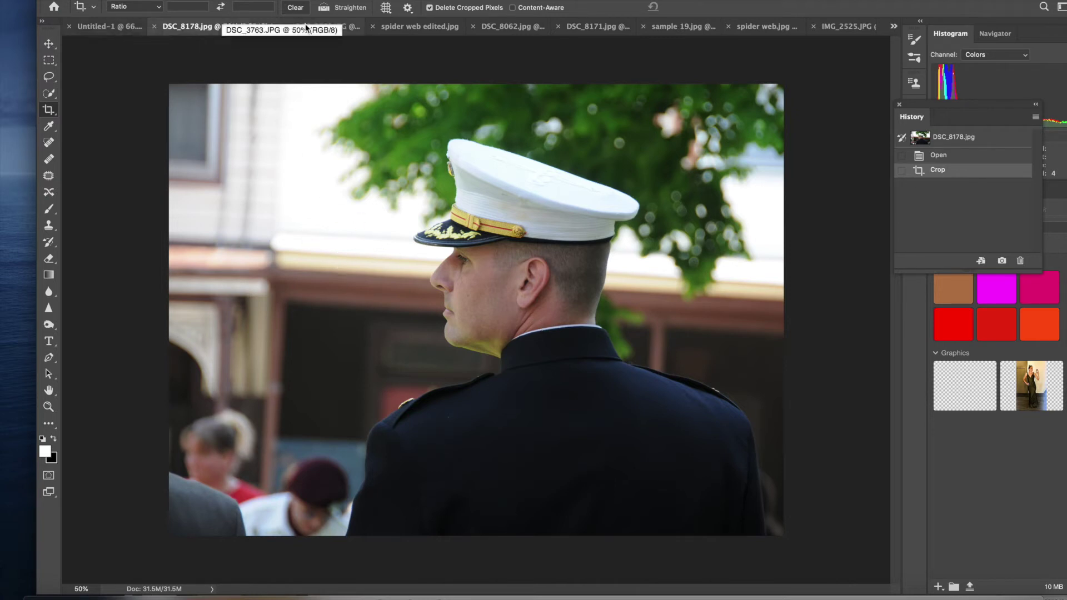
# - Examine DSC_3763.JPG against the rule-of-thirds crop grid, and compare spider web.jpg with spider web edited.jpg
pyautogui.click(325, 28)
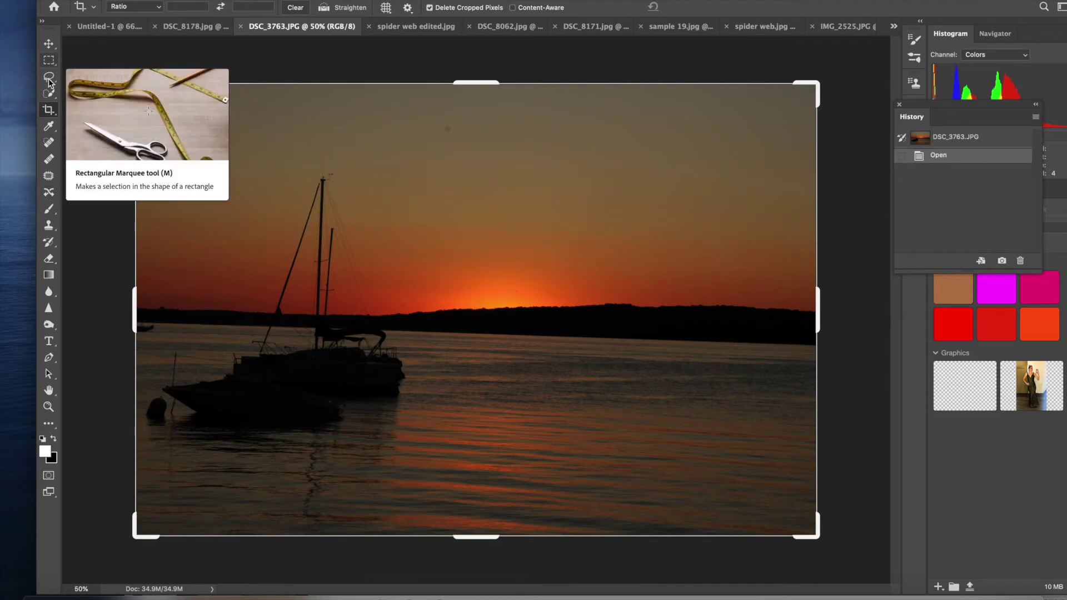
pyautogui.click(257, 142)
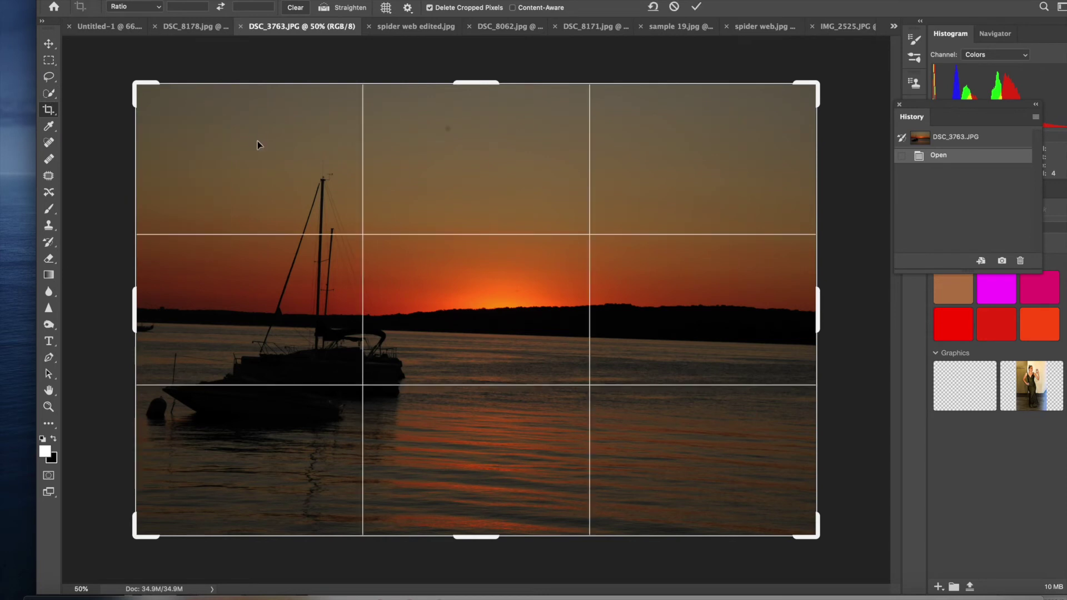
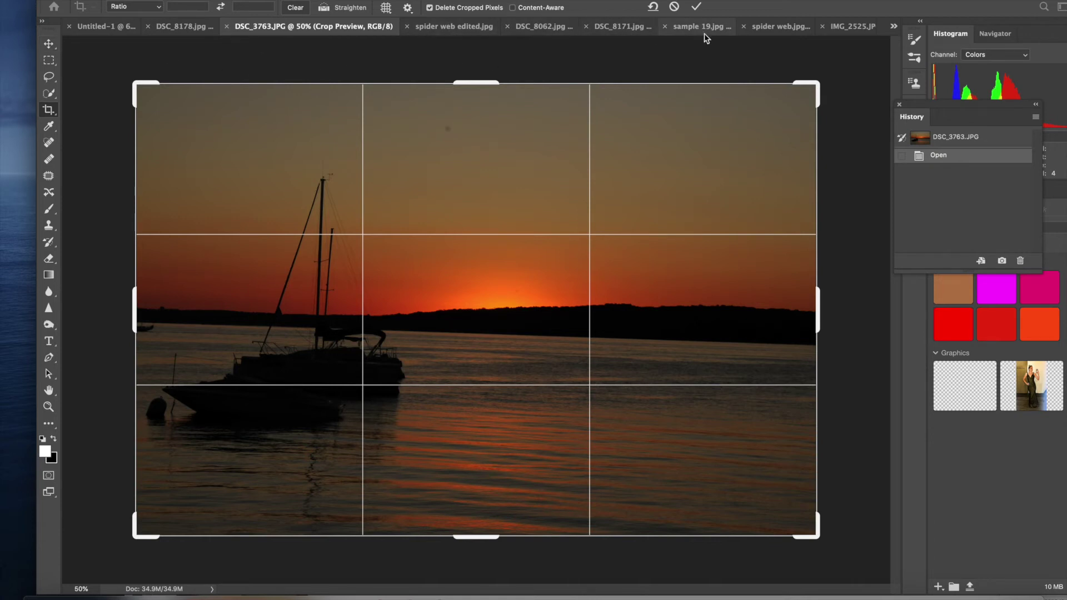
pyautogui.click(759, 28)
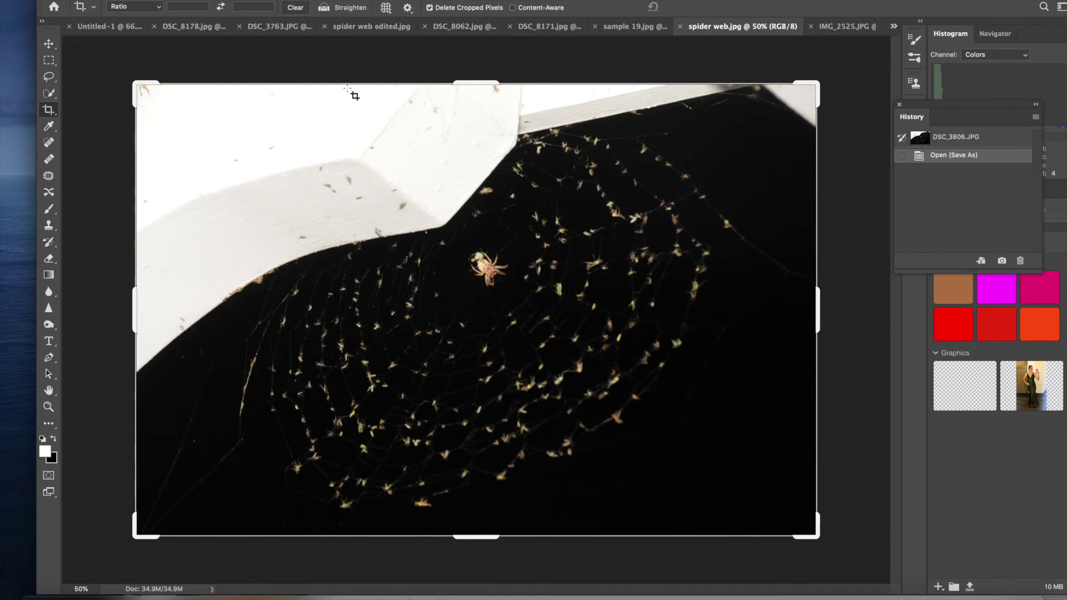
pyautogui.click(360, 27)
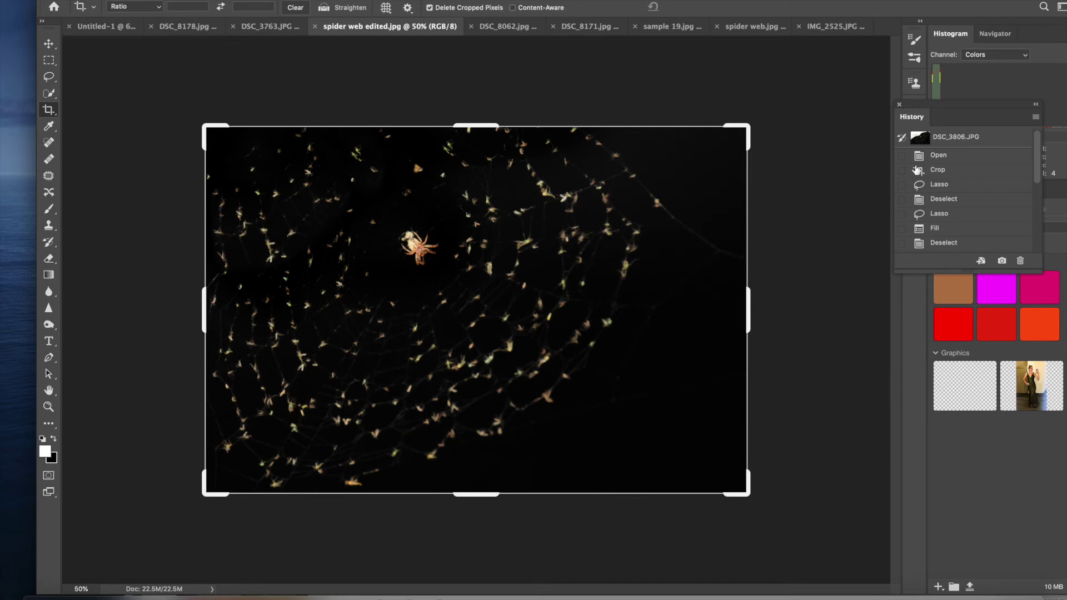
# - Step back through the edit history of spider web edited.jpg, reviewing the states from the crop through both Lasso selections to the Fill
pyautogui.click(948, 160)
pyautogui.click(939, 170)
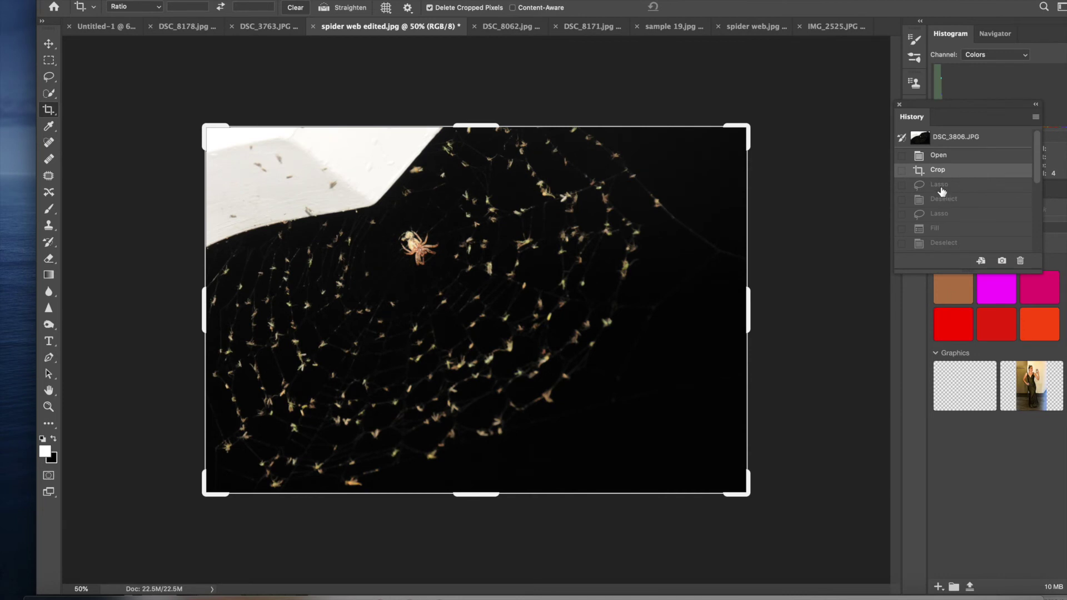
pyautogui.click(941, 188)
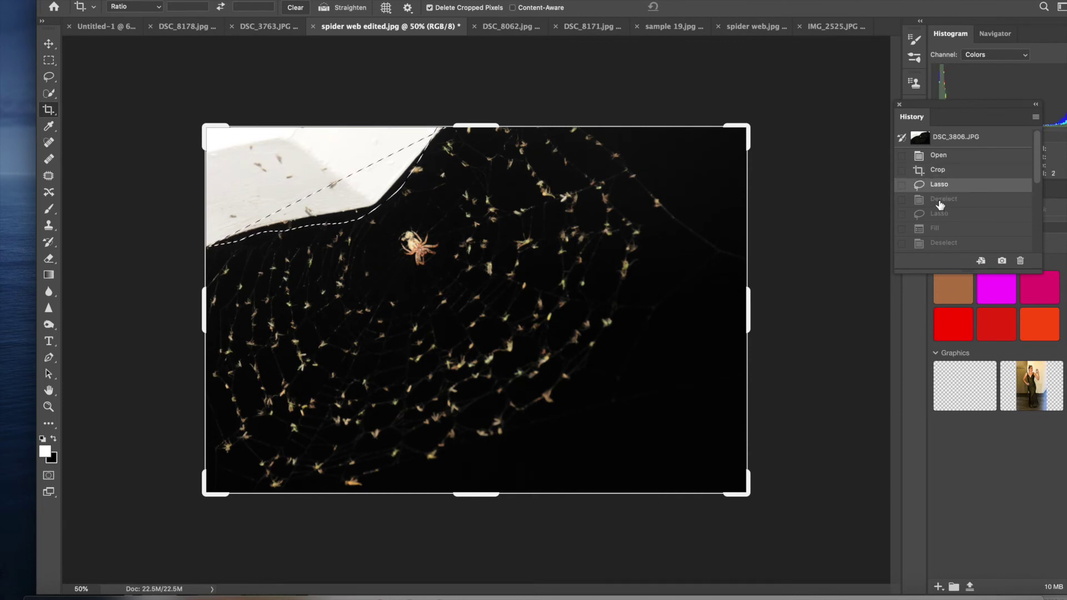
pyautogui.click(939, 201)
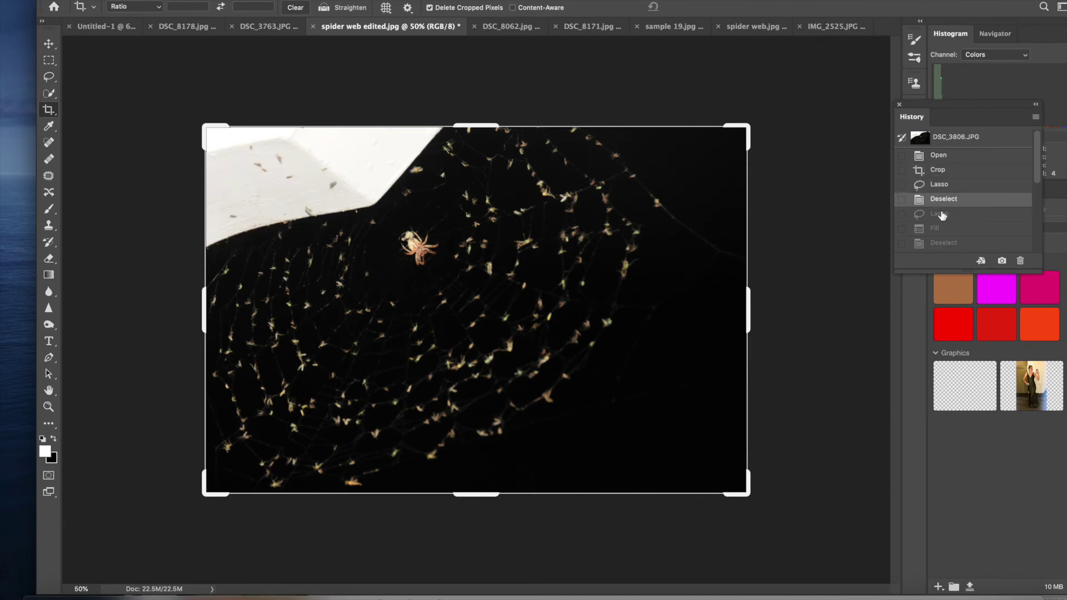
pyautogui.click(942, 216)
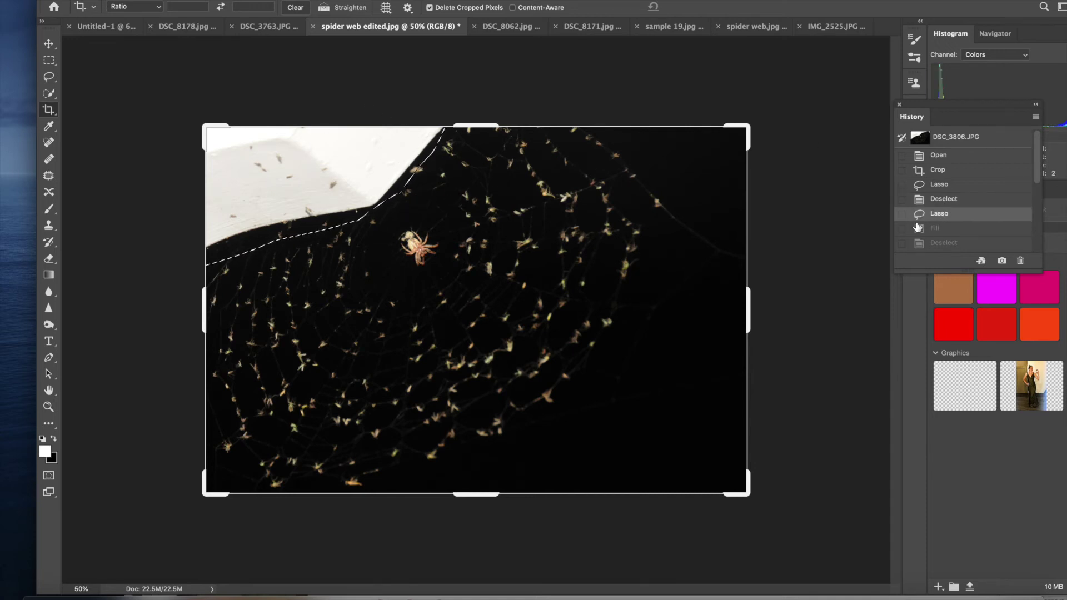
pyautogui.click(944, 233)
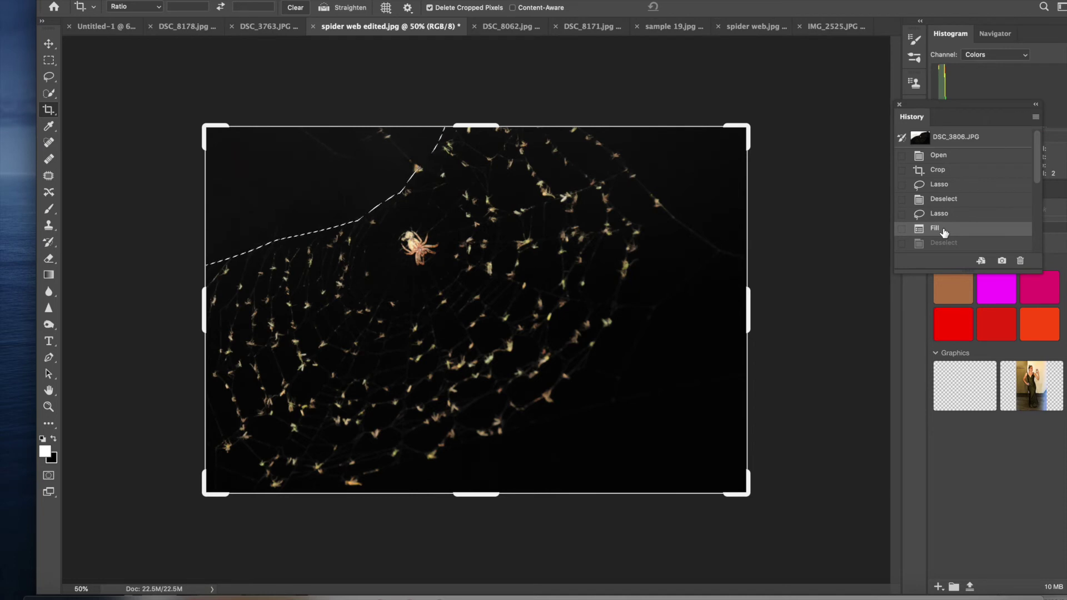
# - Review the history states from the deselection after the Fill through the three Burn Tool strokes
pyautogui.moveTo(1040, 178); pyautogui.dragTo(1040, 204)
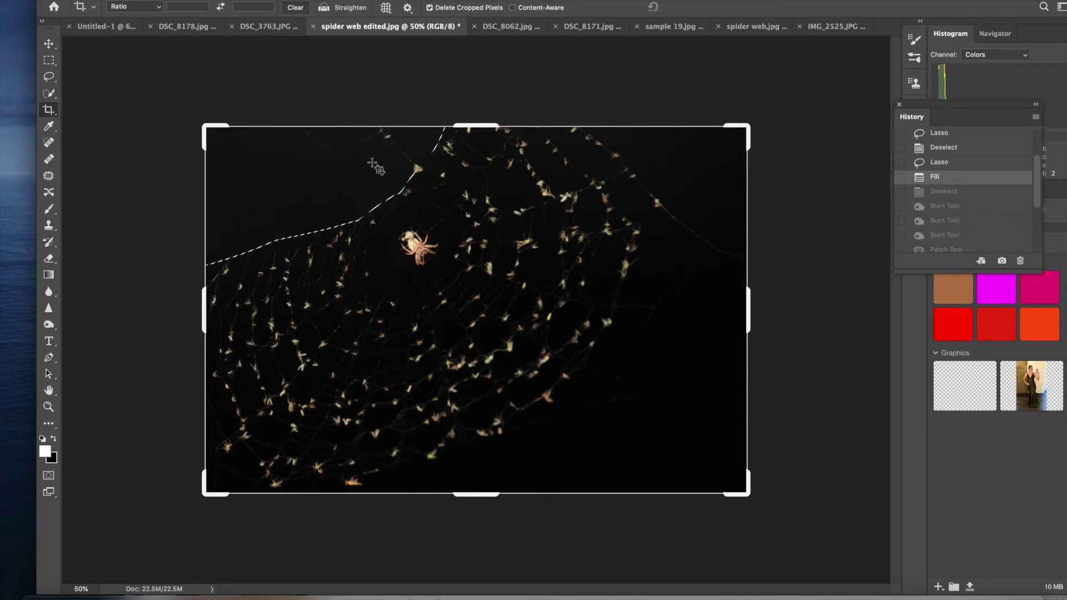
pyautogui.click(941, 191)
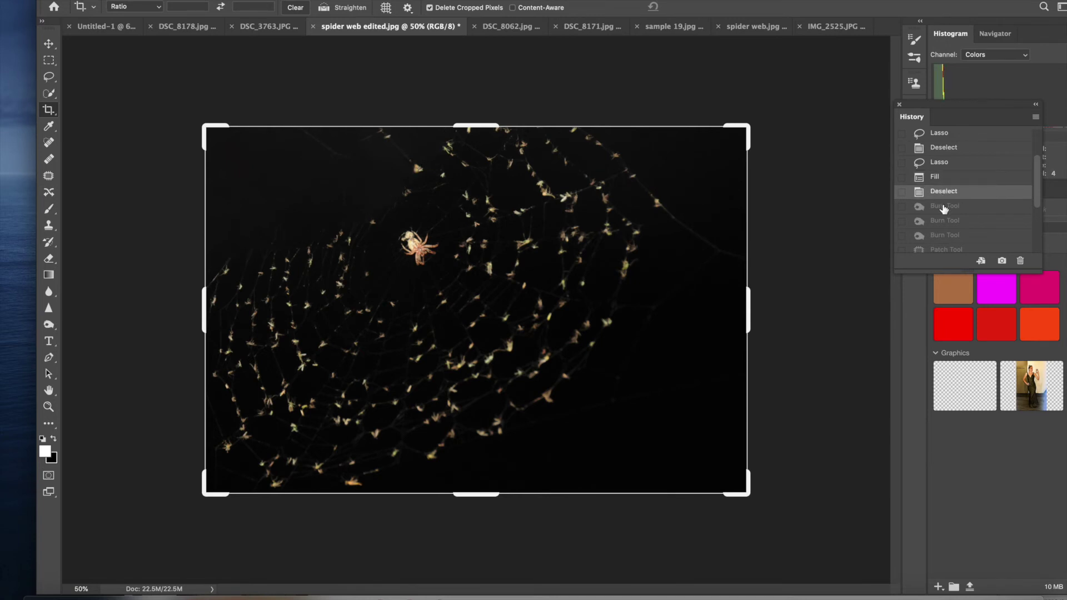
pyautogui.click(943, 207)
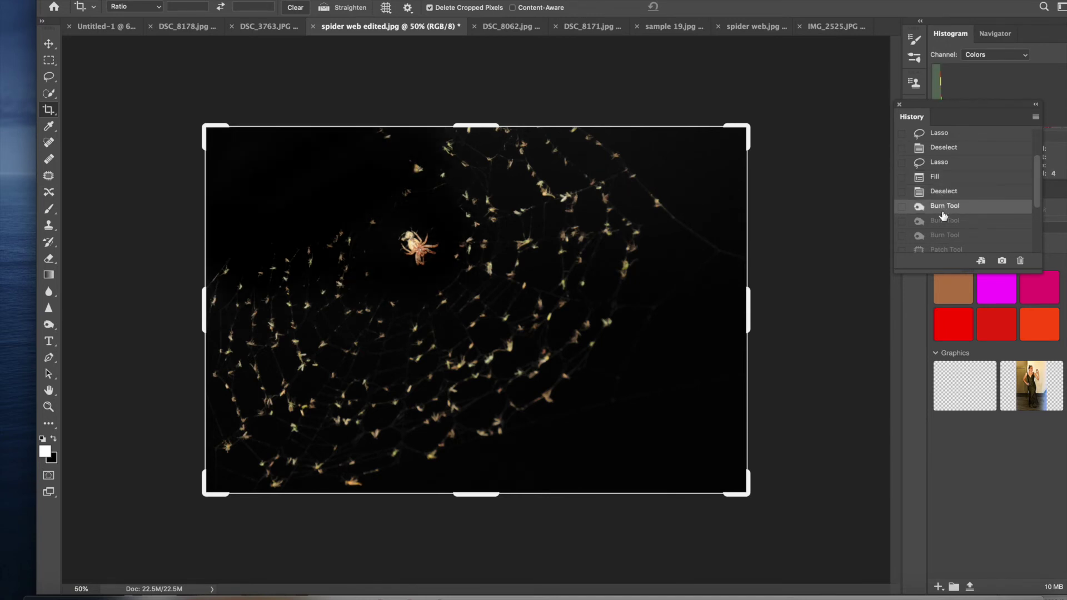
pyautogui.click(939, 222)
pyautogui.click(939, 235)
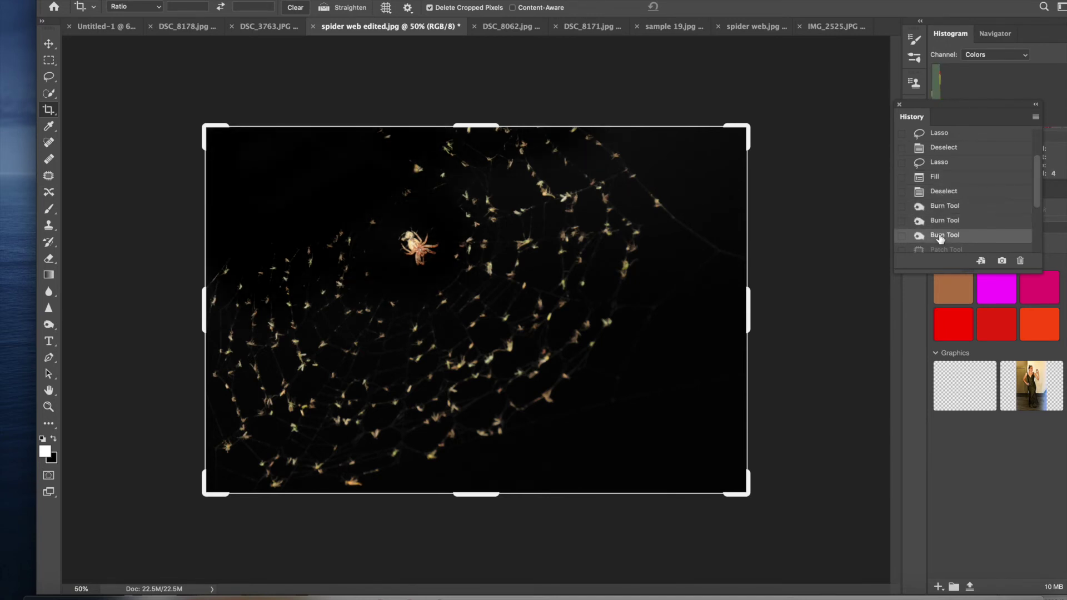
# - Review the Patch Tool and Patch Selection states in order, ending on the final Deselect (Save As) state of the history
pyautogui.scroll(-5, 1028, 186)
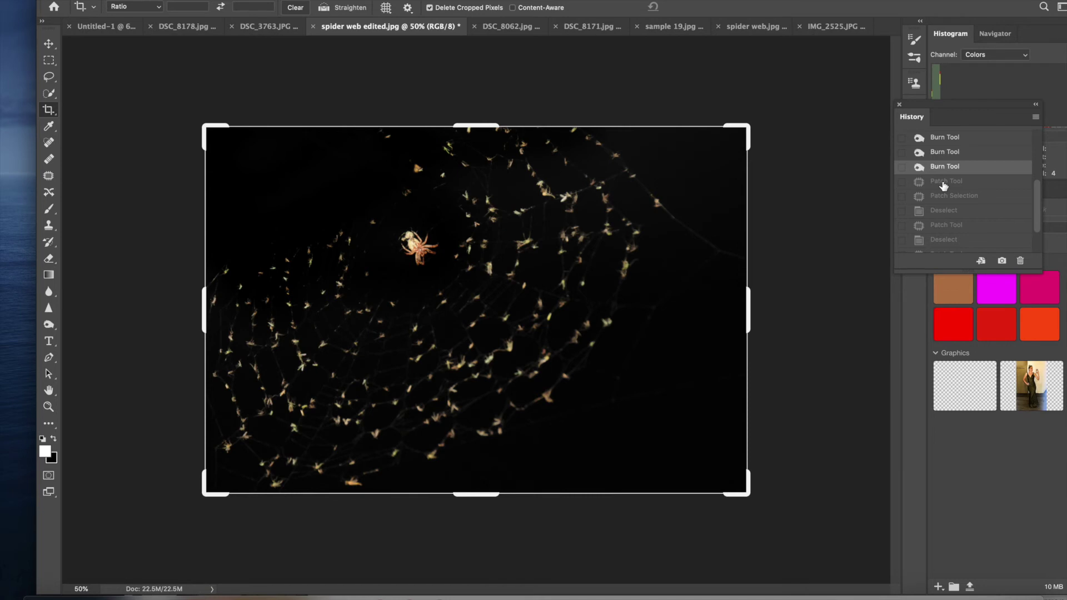
pyautogui.click(943, 182)
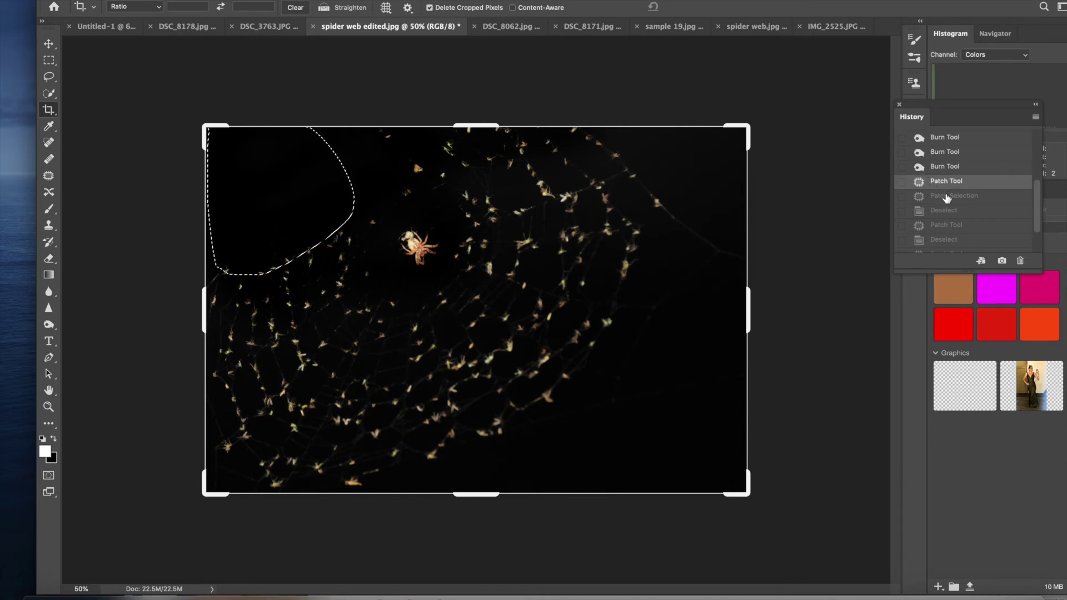
pyautogui.click(945, 197)
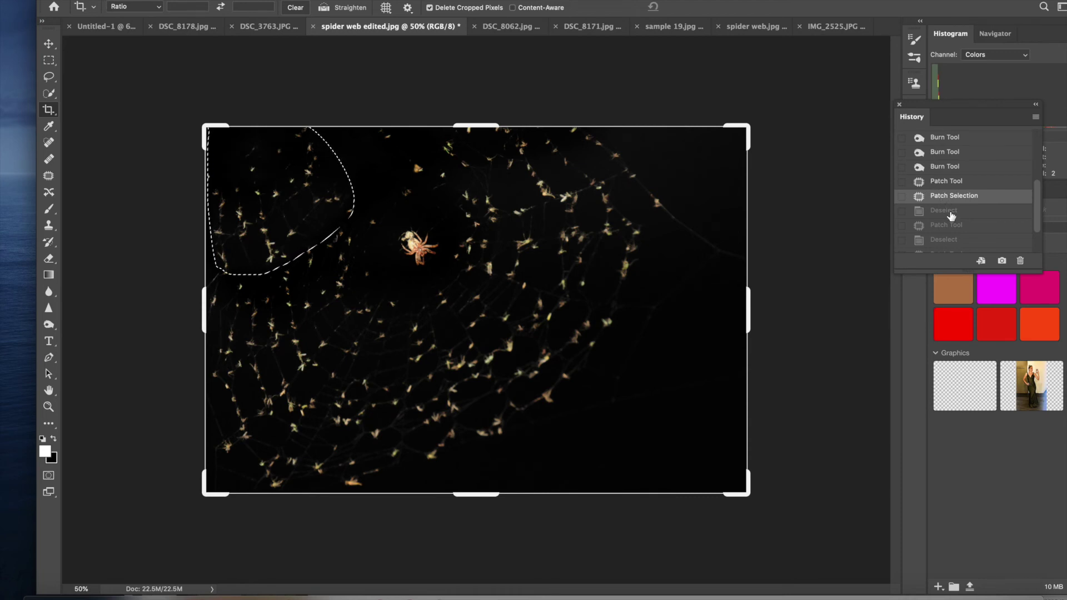
pyautogui.click(951, 214)
pyautogui.click(945, 226)
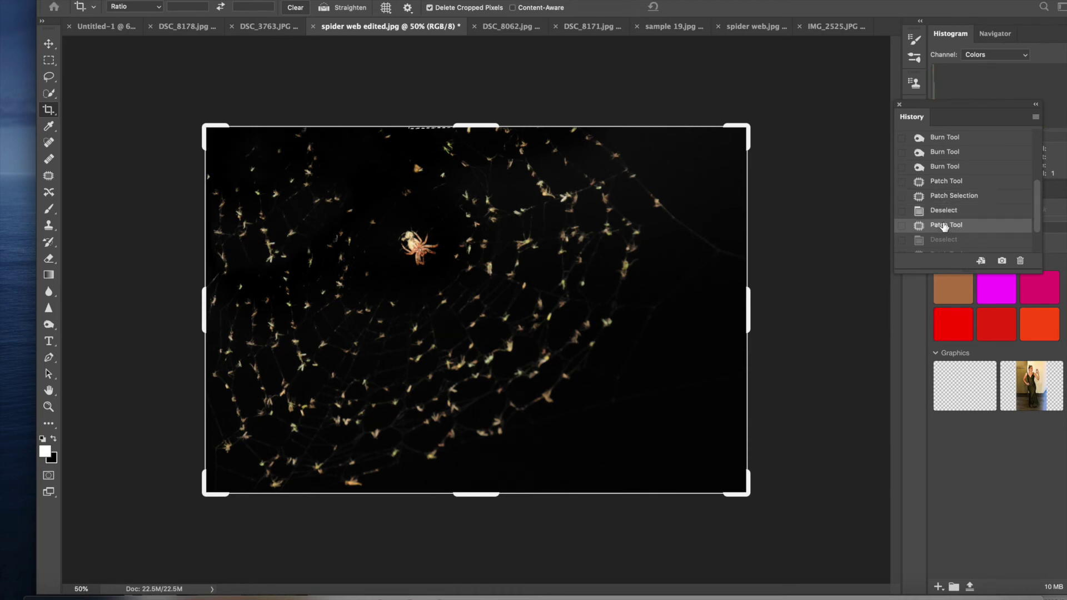
pyautogui.click(943, 240)
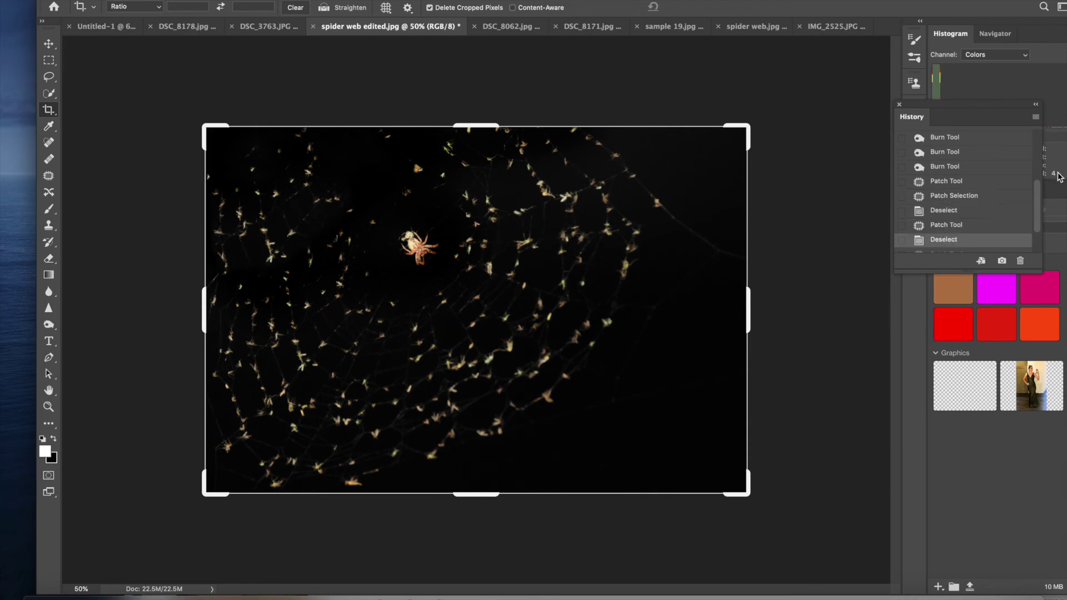
pyautogui.moveTo(1039, 199); pyautogui.dragTo(1039, 218)
pyautogui.click(940, 230)
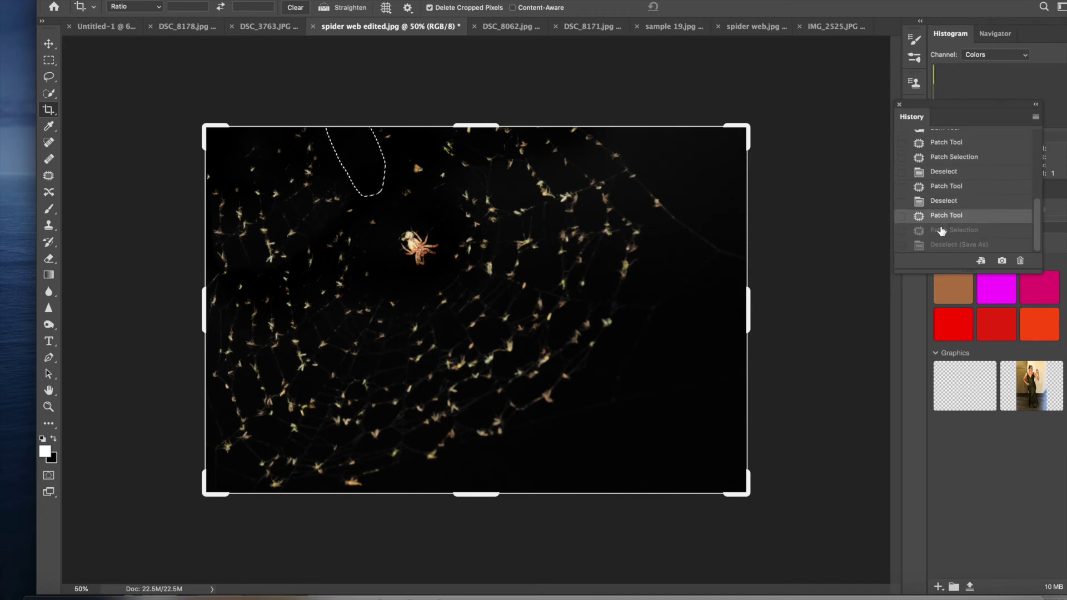
pyautogui.click(942, 245)
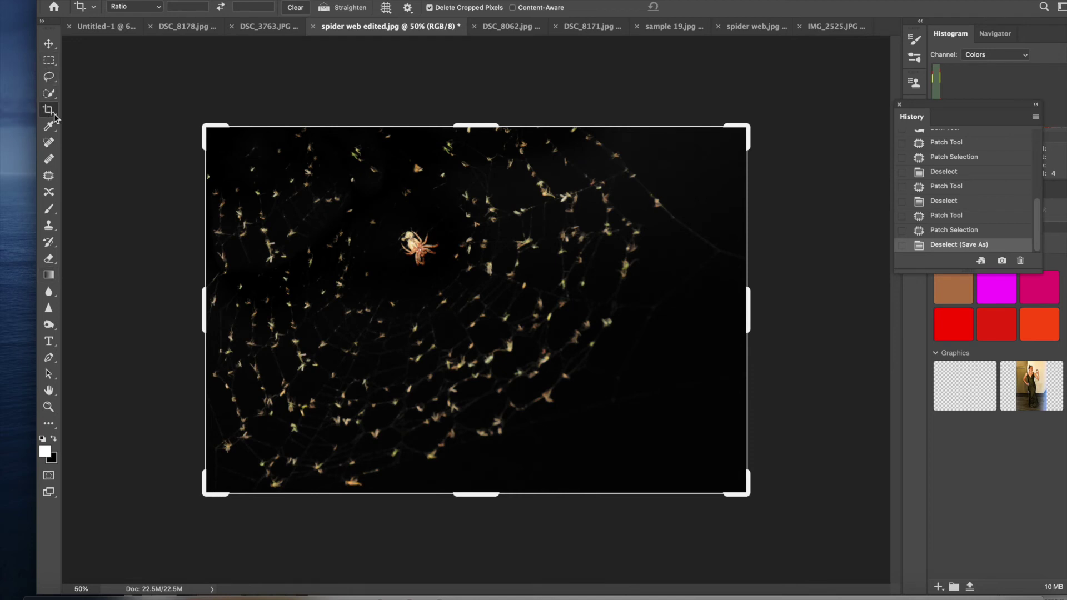
# - Display the rule-of-thirds crop grid over the edited spider web photo to check the spider's placement
pyautogui.click(250, 177)
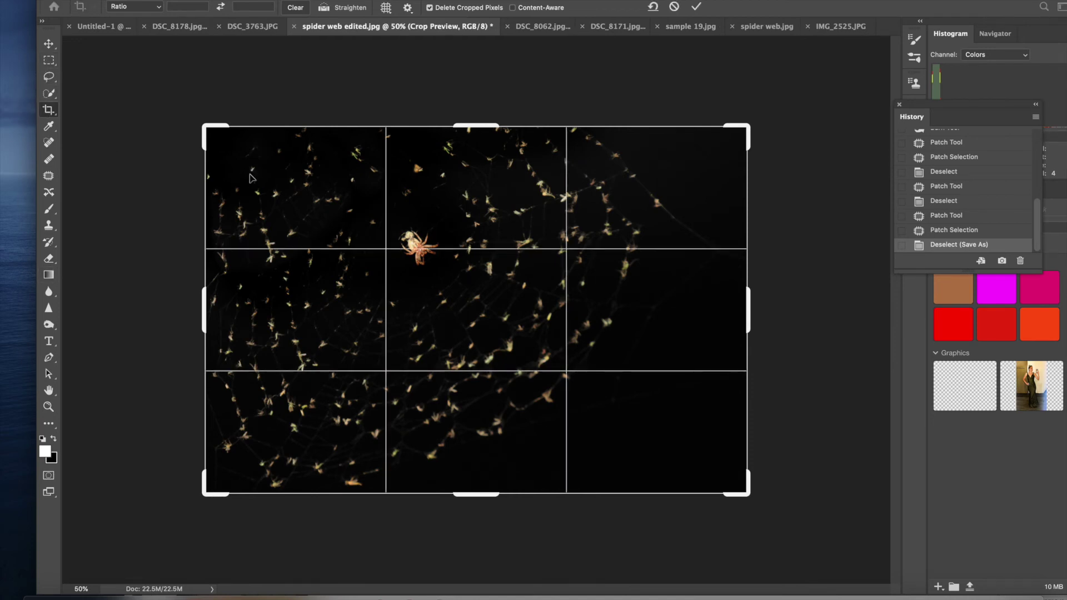